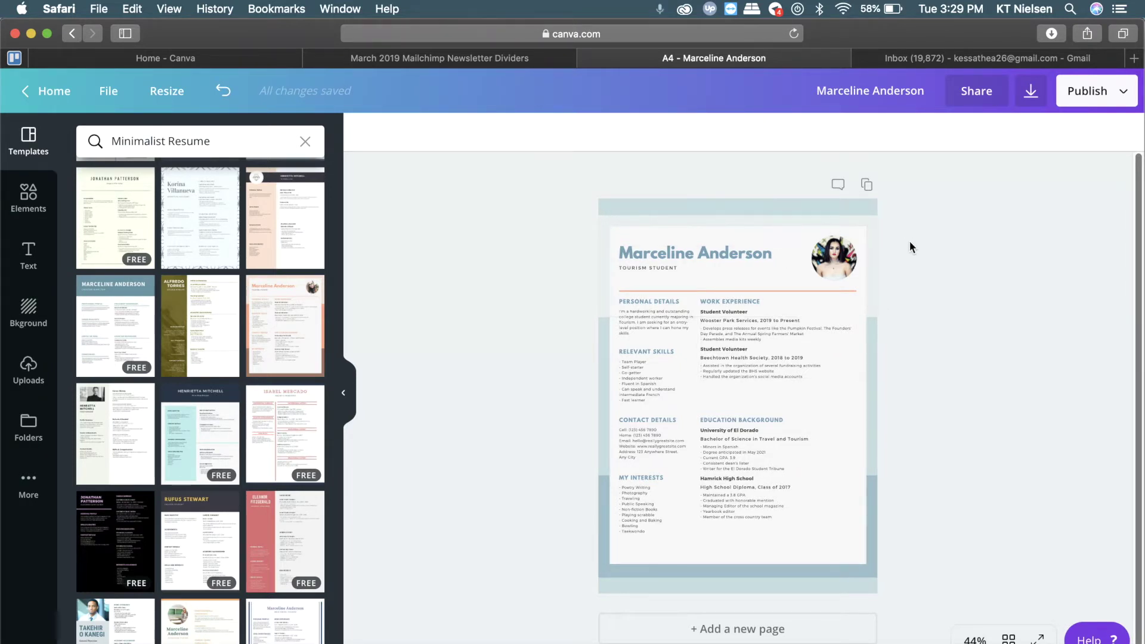
Browse the Minimalist Resume results and apply a blue-accented resume template to the A4 page
{"action": "scroll", "coordinate": [869, 510], "scroll_direction": "down", "scroll_amount": 1}
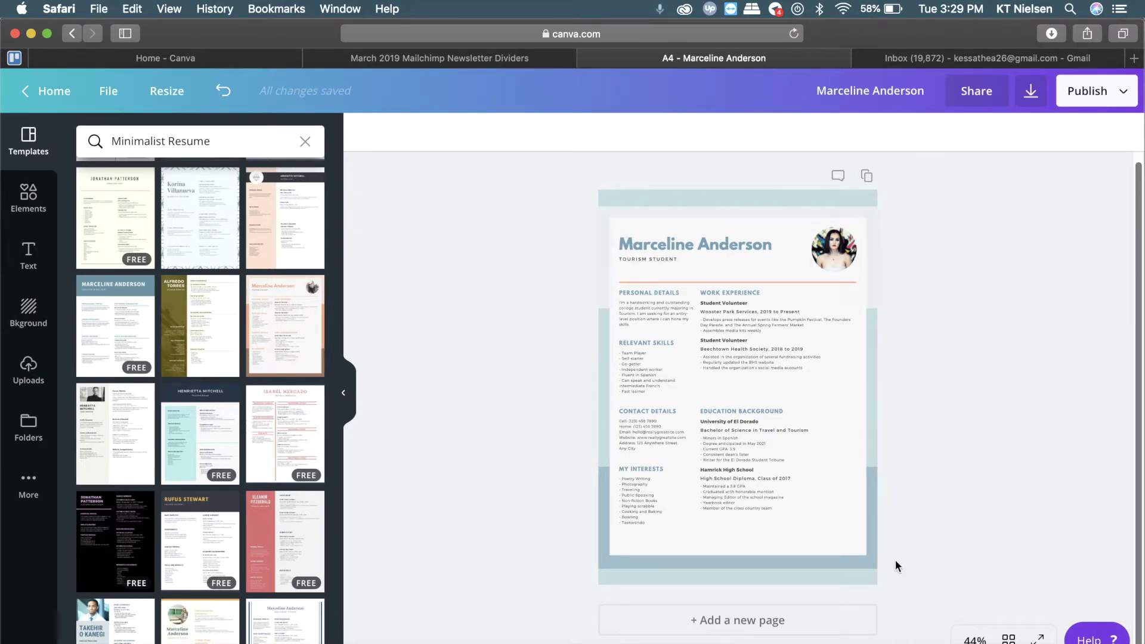
{"action": "scroll", "coordinate": [903, 541], "scroll_direction": "up", "scroll_amount": 1}
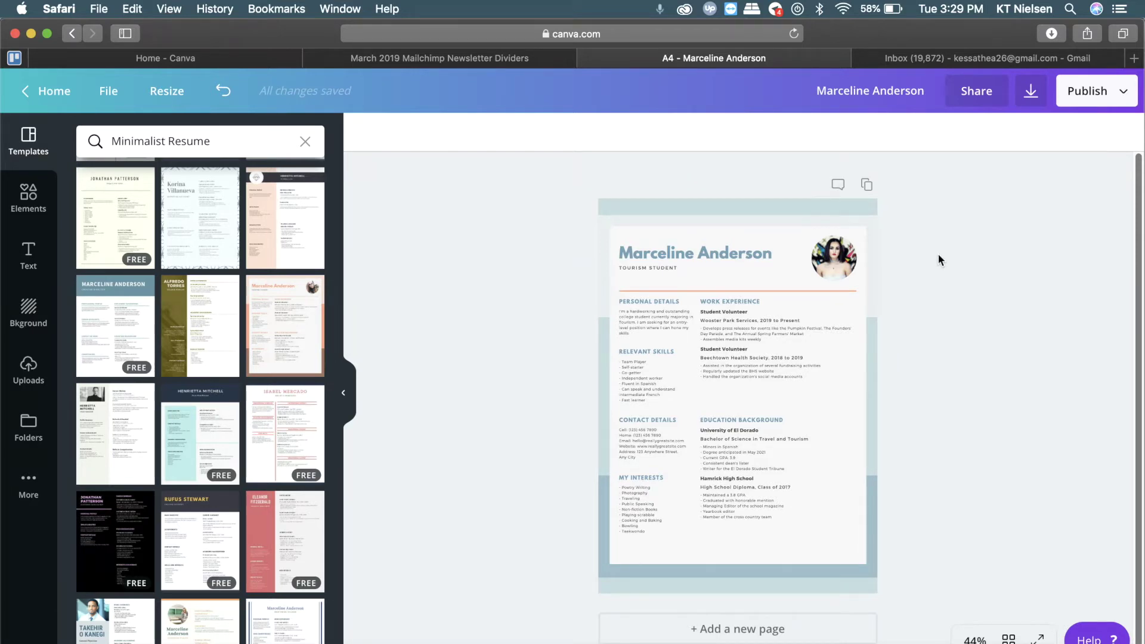
{"action": "left_click", "coordinate": [865, 90]}
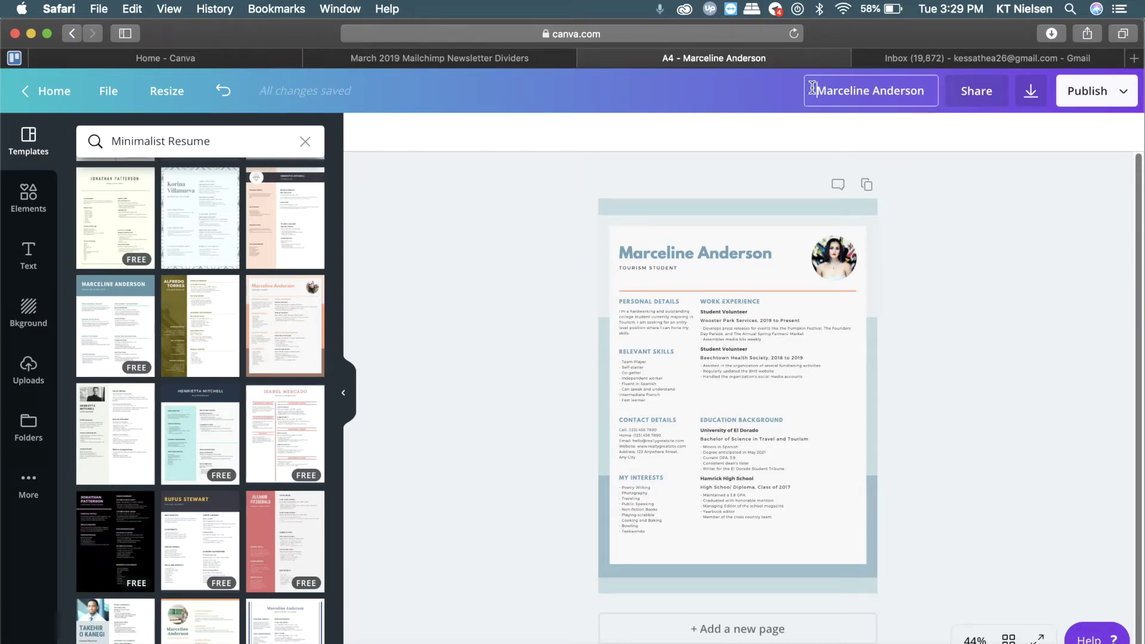
Replace the name in the resume's heading with the candidate's full name
{"action": "left_click_drag", "start_coordinate": [813, 89], "coordinate": [932, 91]}
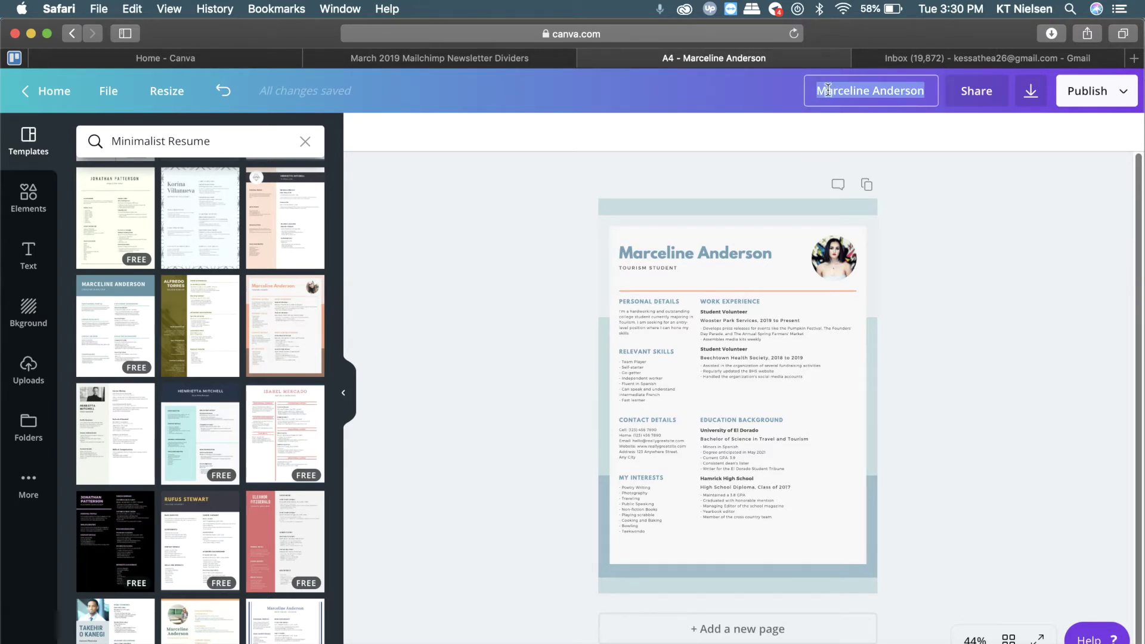
{"action": "left_click", "coordinate": [759, 252]}
{"action": "left_click", "coordinate": [759, 252]}
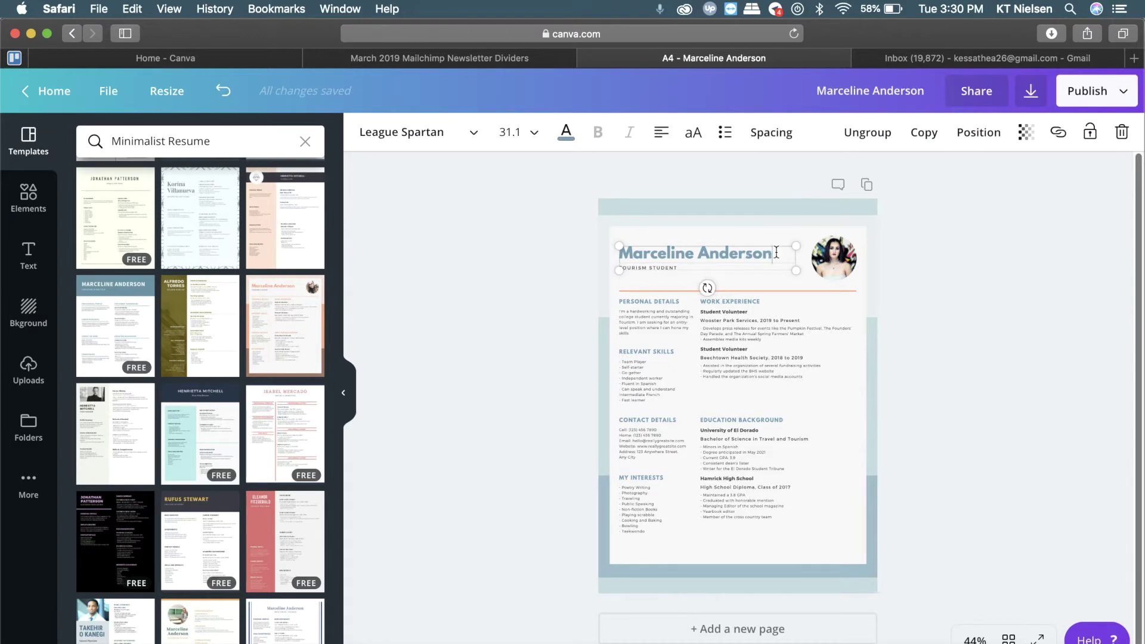
{"action": "left_click_drag", "start_coordinate": [776, 253], "coordinate": [595, 238]}
{"action": "type", "text": "Ma"}
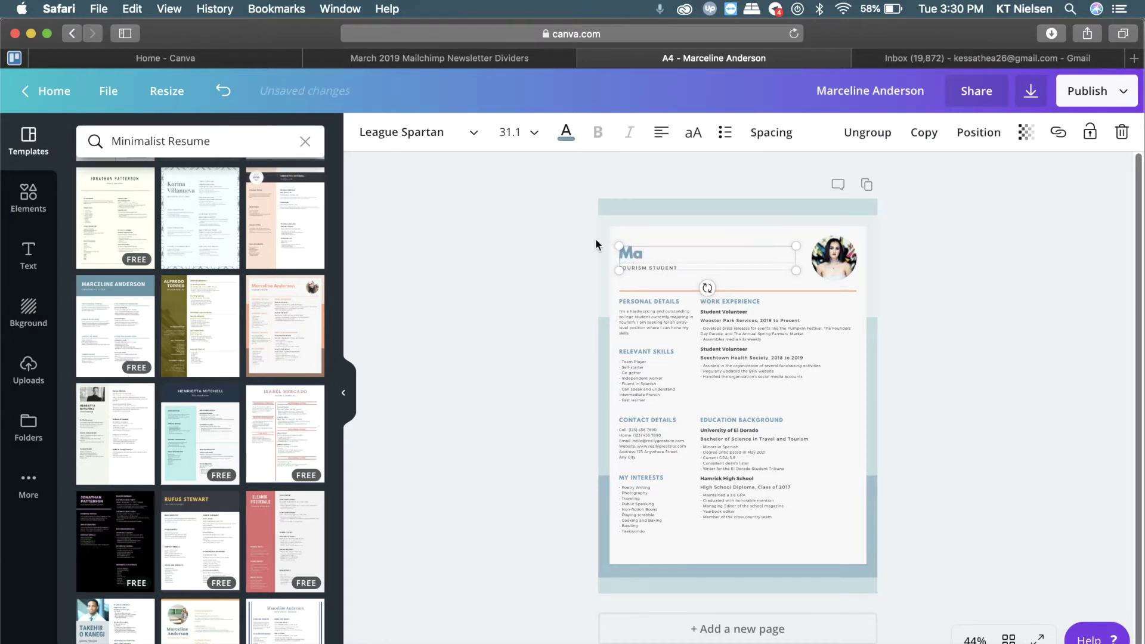
{"action": "key", "text": "BackSpace"}
{"action": "key", "text": "BackSpace"}
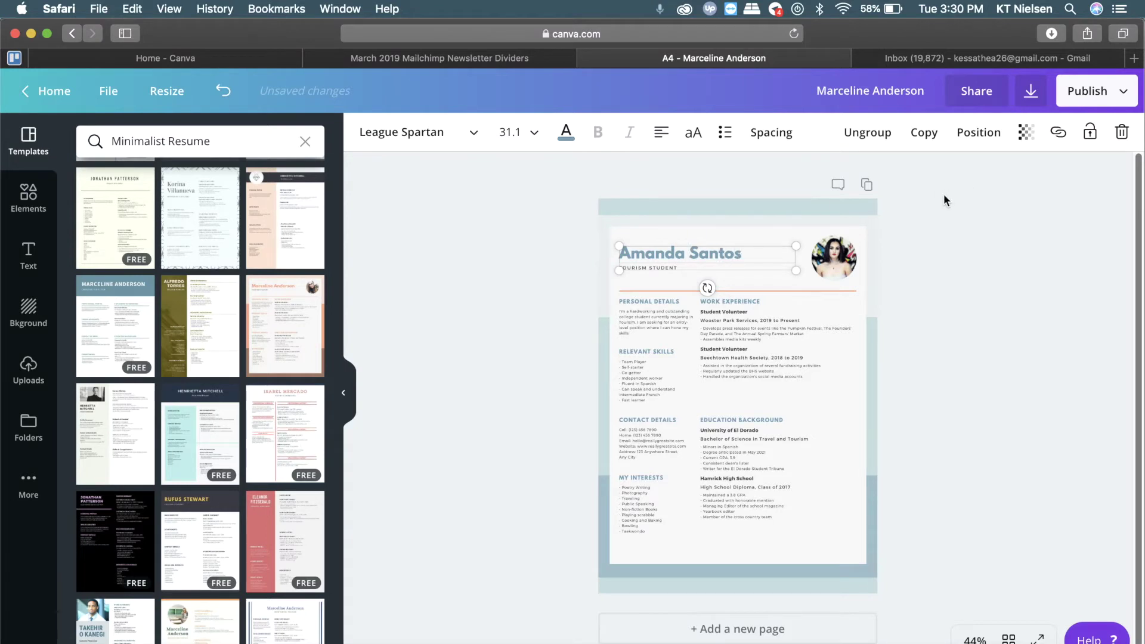
{"action": "left_click", "coordinate": [793, 179]}
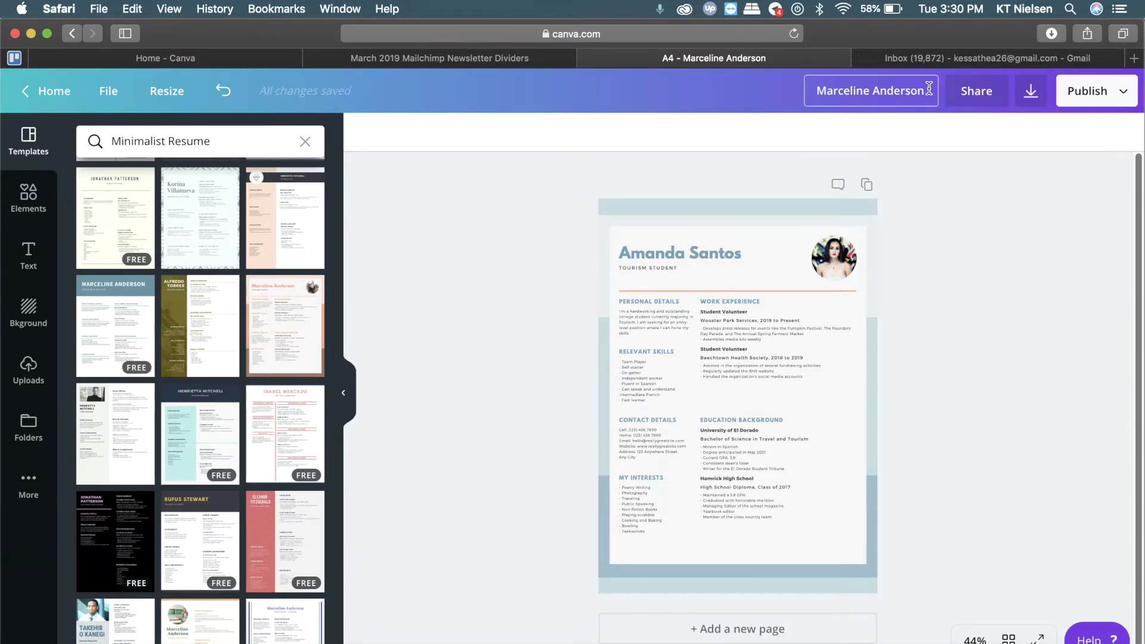
Rename the design 'Resume Feb2019' followed by the candidate's name
{"action": "left_click", "coordinate": [861, 88]}
{"action": "type", "text": "Resume"}
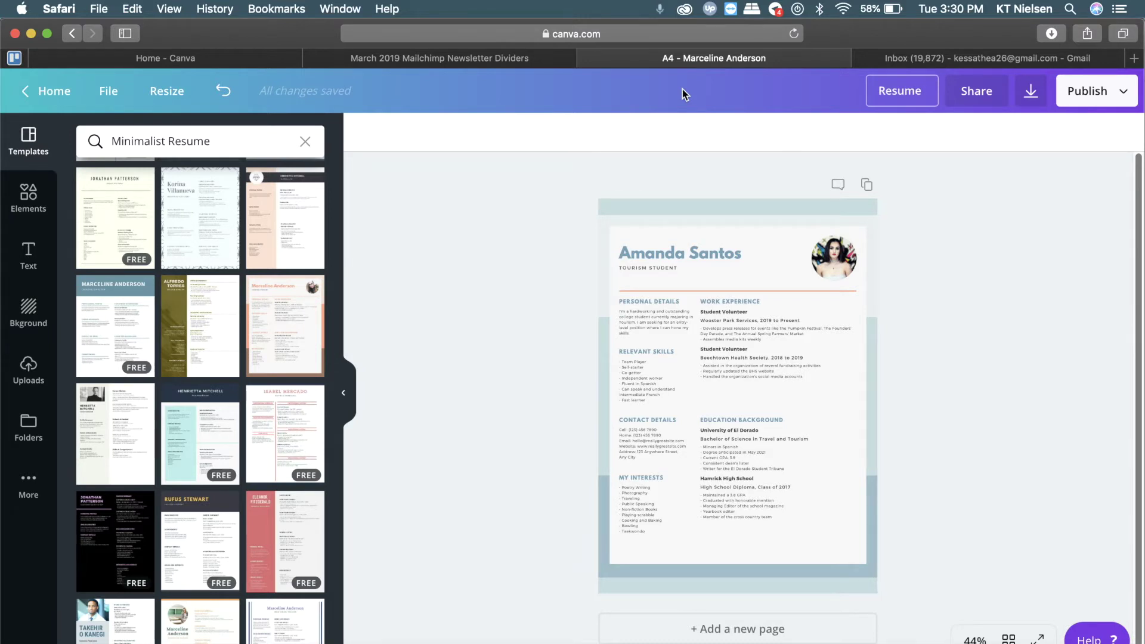
{"action": "type", "text": " Feb"}
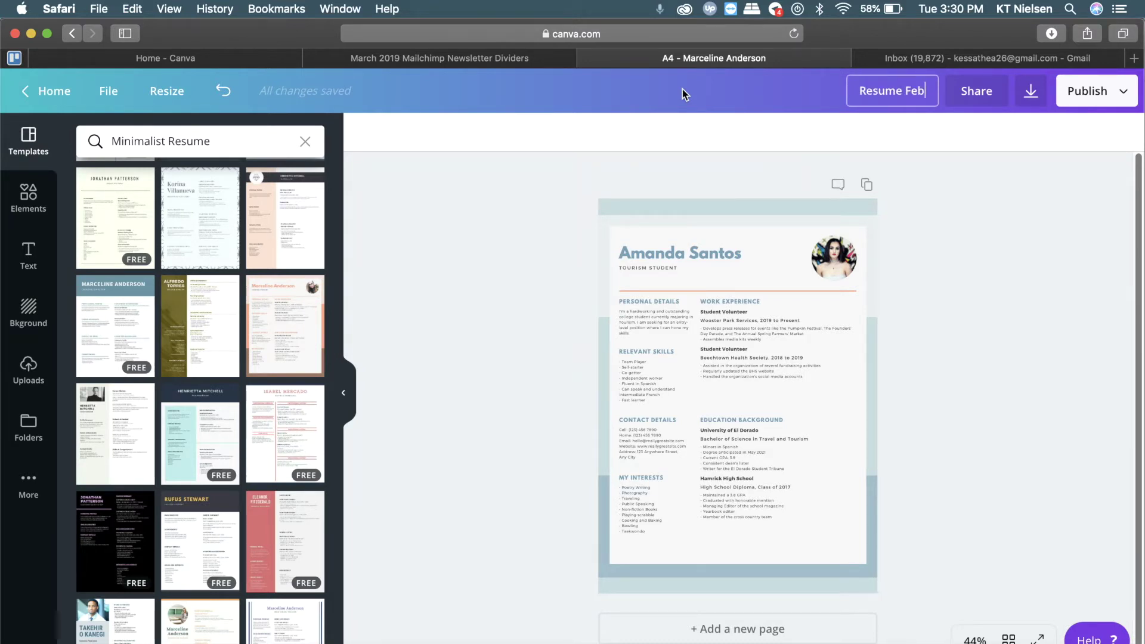
{"action": "type", "text": "2019"}
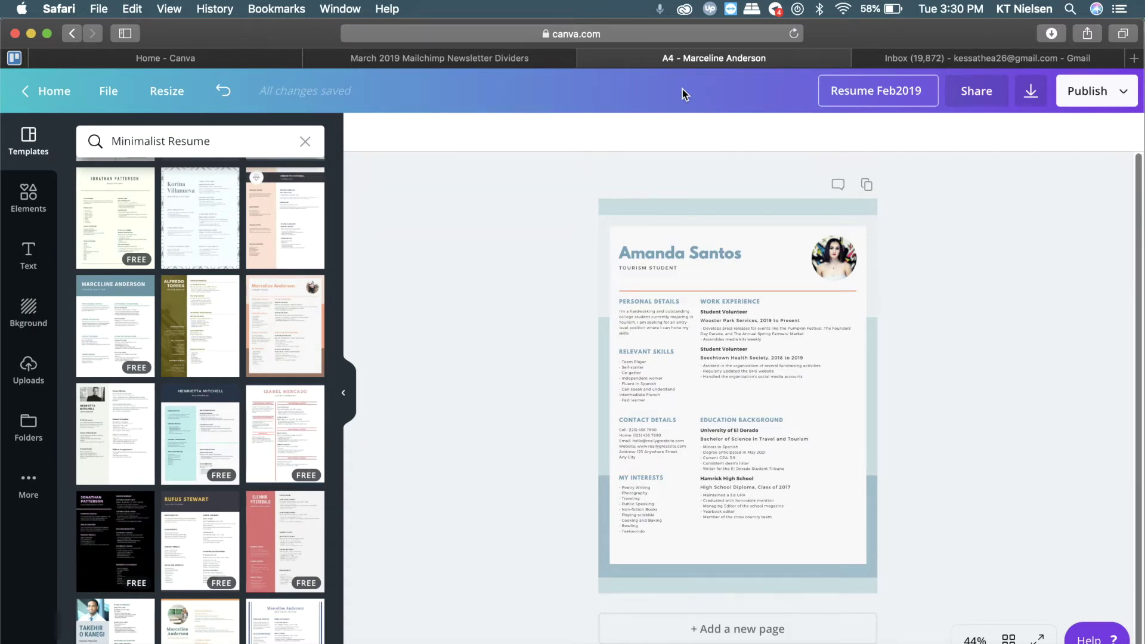
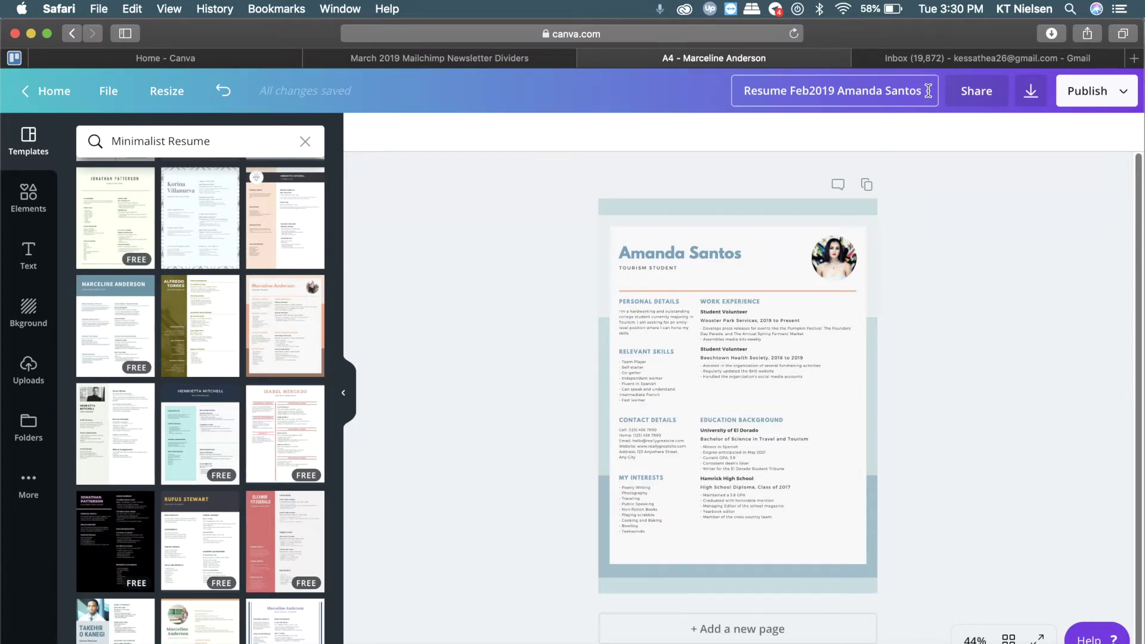
{"action": "left_click", "coordinate": [972, 222]}
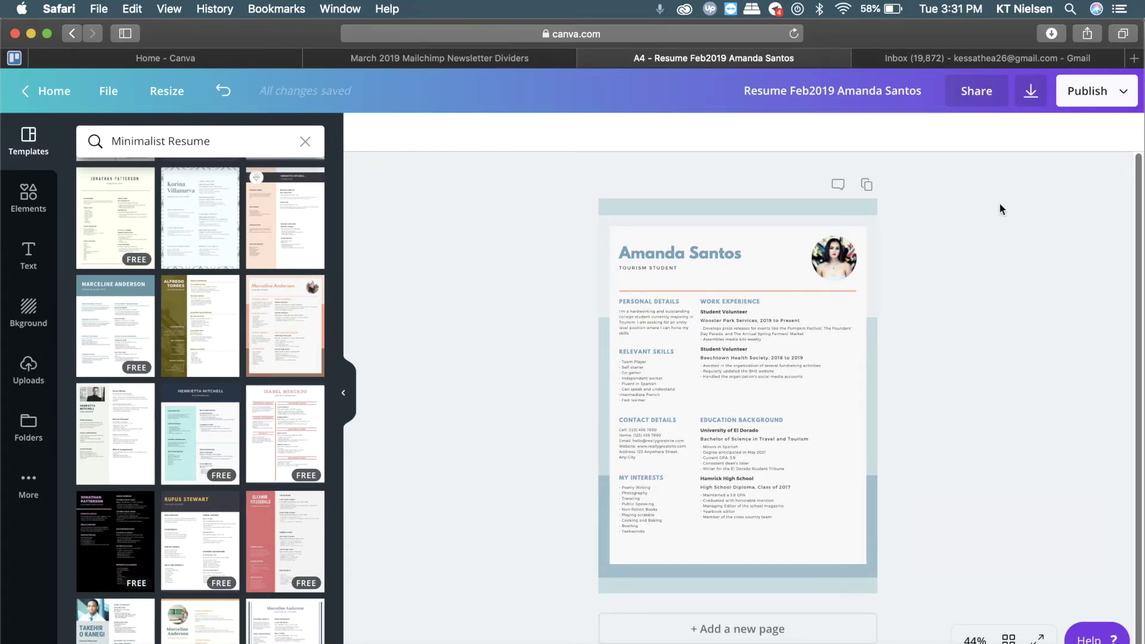
Open the download panel's File type list, with PDF Print as the current choice
{"action": "left_click", "coordinate": [1030, 91]}
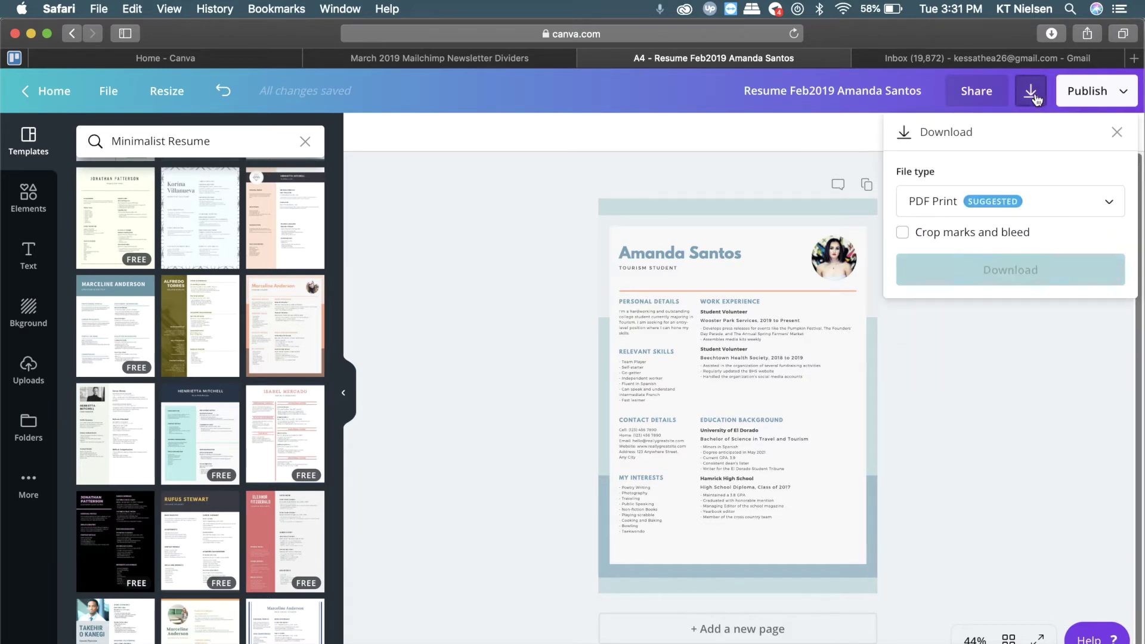
{"action": "left_click", "coordinate": [1122, 95]}
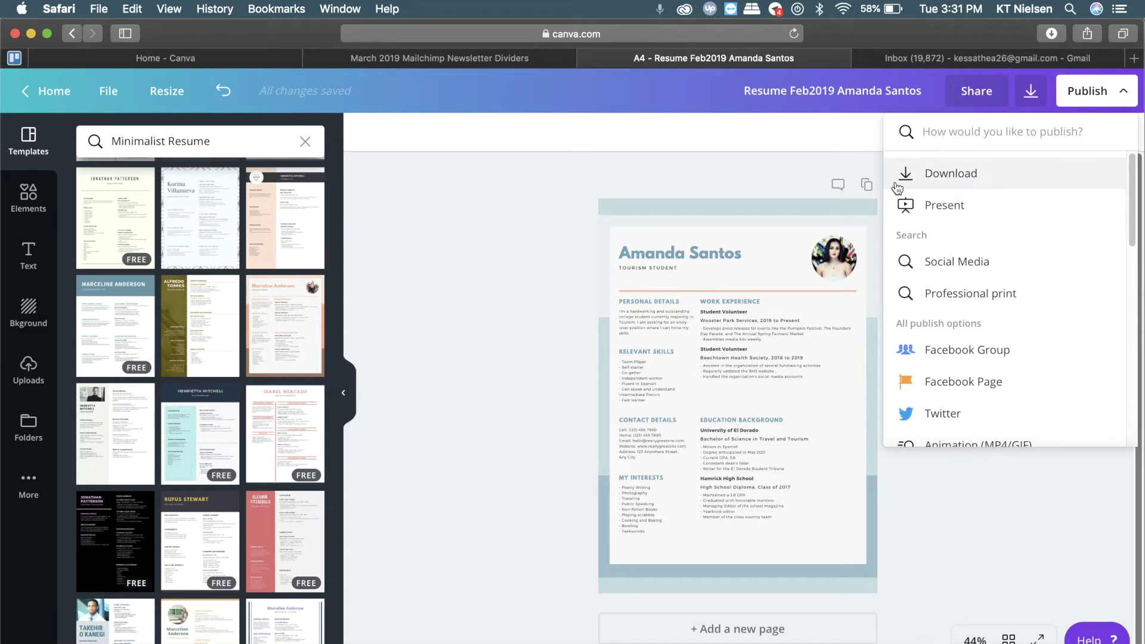
{"action": "left_click", "coordinate": [1032, 97]}
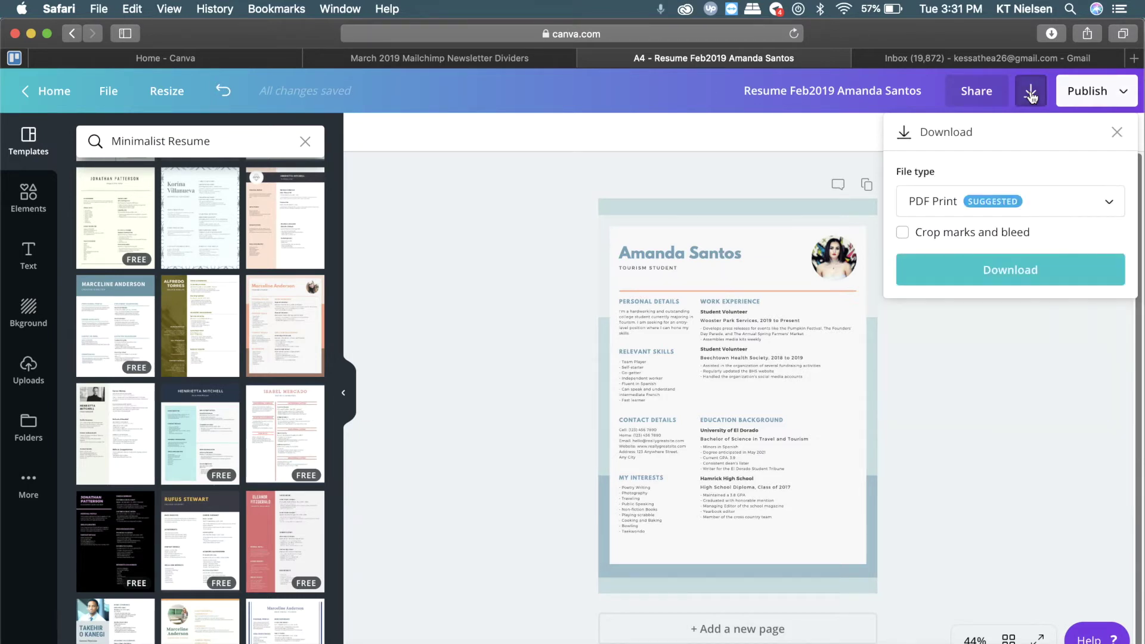
{"action": "left_click", "coordinate": [1109, 207]}
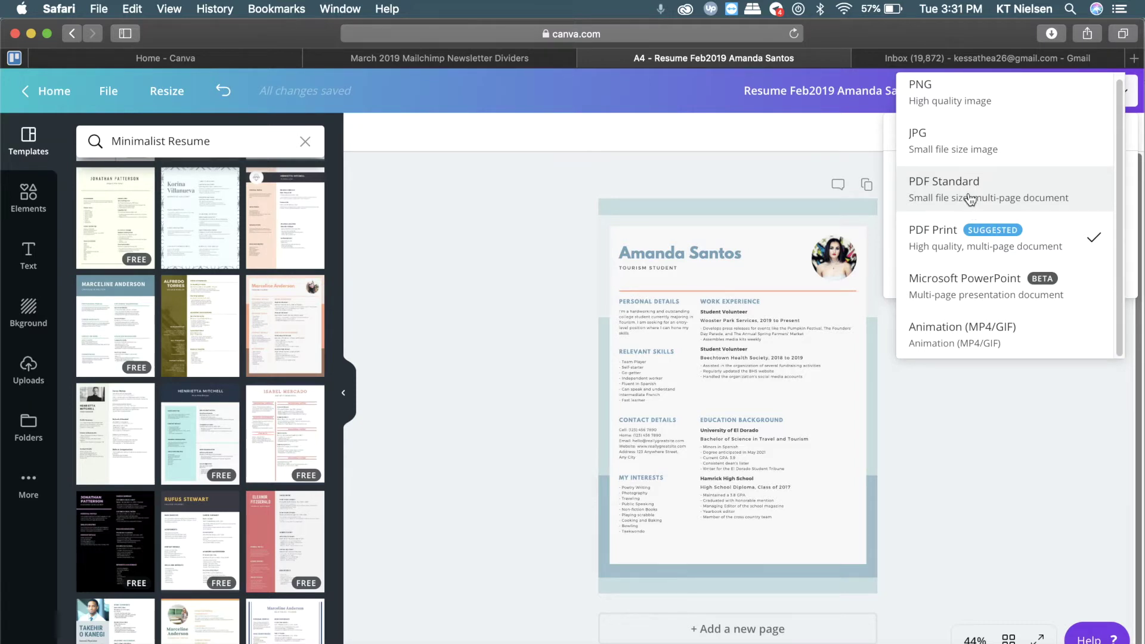
Download the resume as PDF Standard, confirm it in Downloads, and switch to Gmail
{"action": "left_click", "coordinate": [969, 199]}
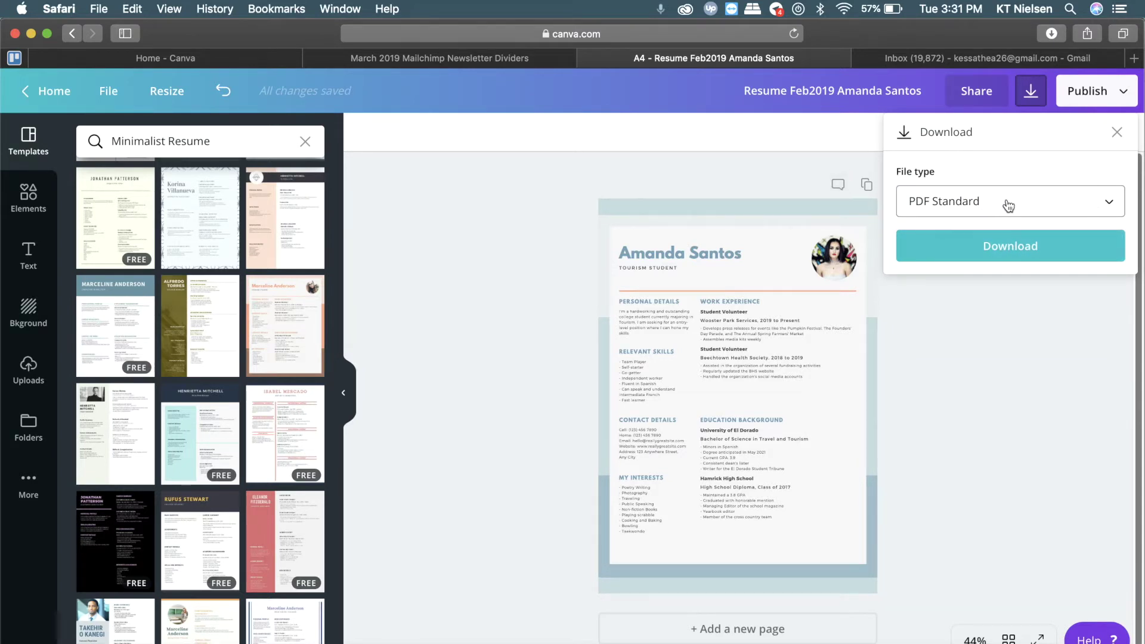
{"action": "left_click", "coordinate": [1030, 253]}
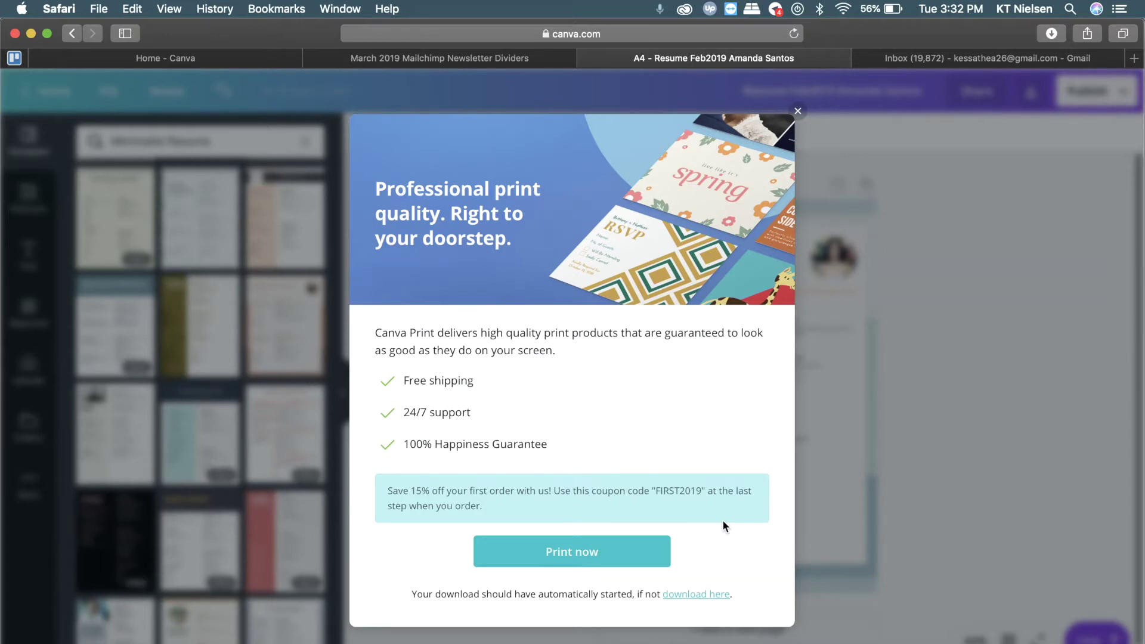
{"action": "left_click", "coordinate": [799, 114]}
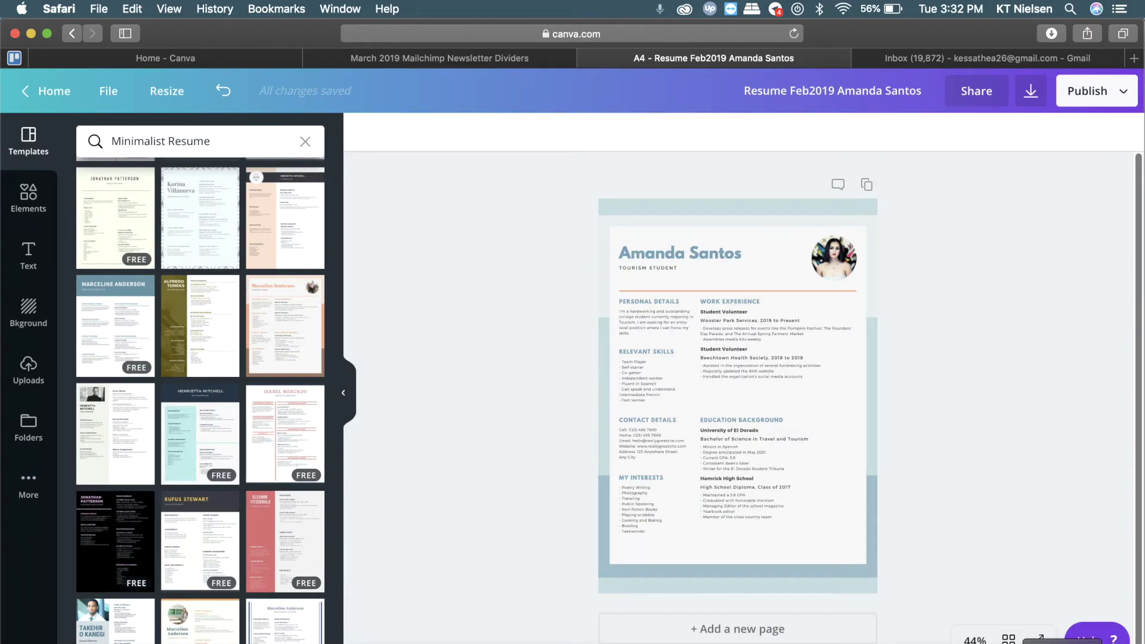
{"action": "left_click", "coordinate": [1068, 643]}
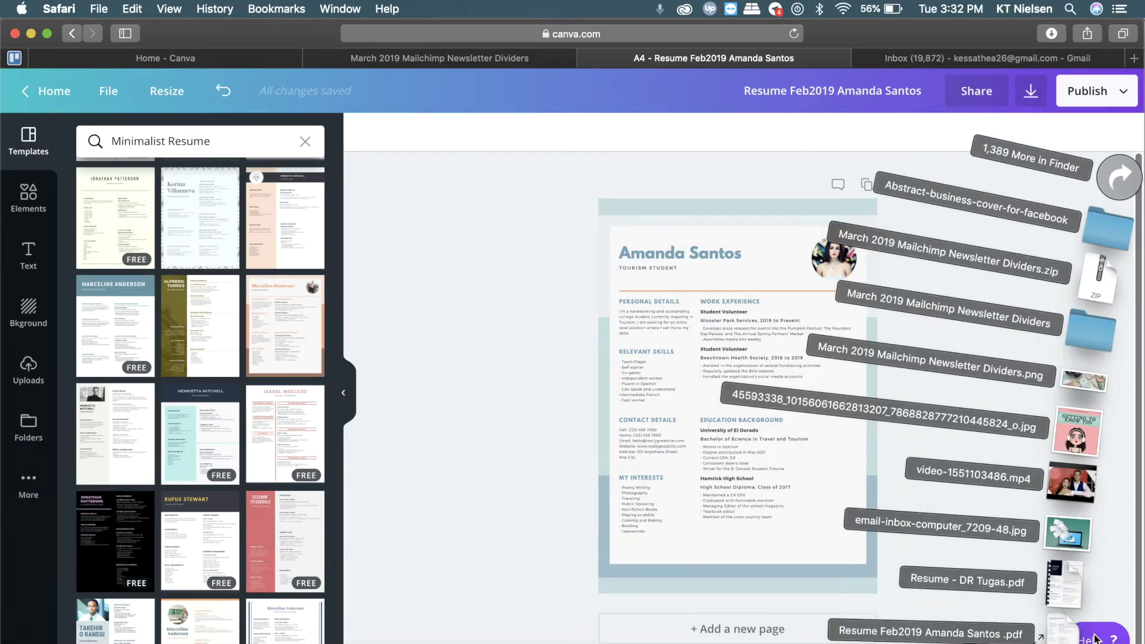
{"action": "left_click", "coordinate": [916, 62]}
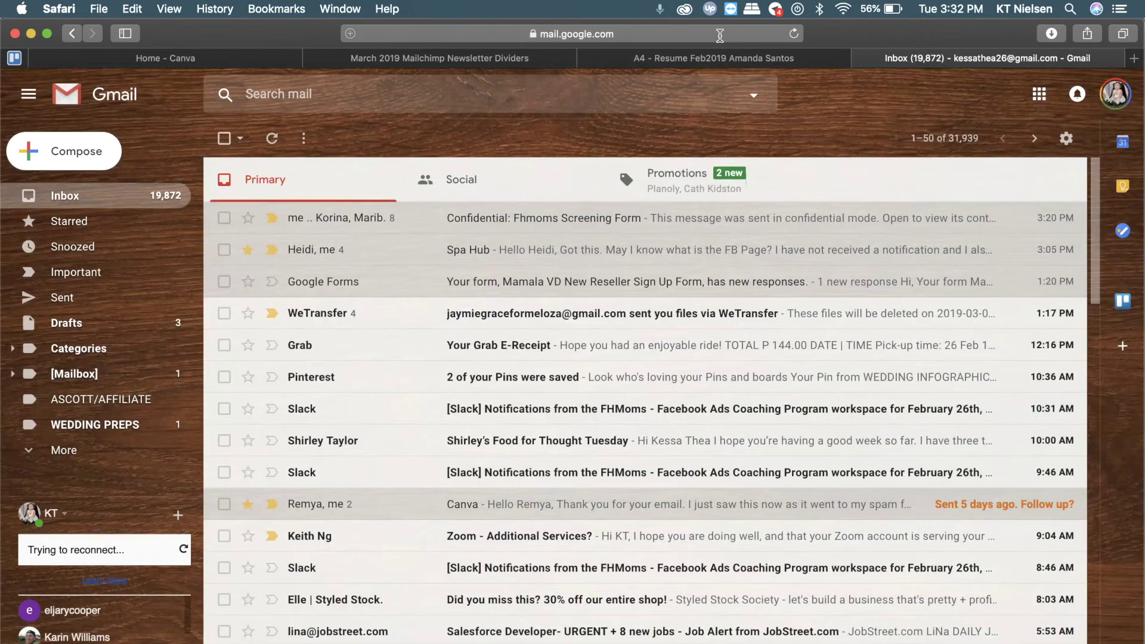
Open Google Drive and Dropbox in separate browser tabs
{"action": "left_click", "coordinate": [720, 35]}
{"action": "type", "text": "drive"}
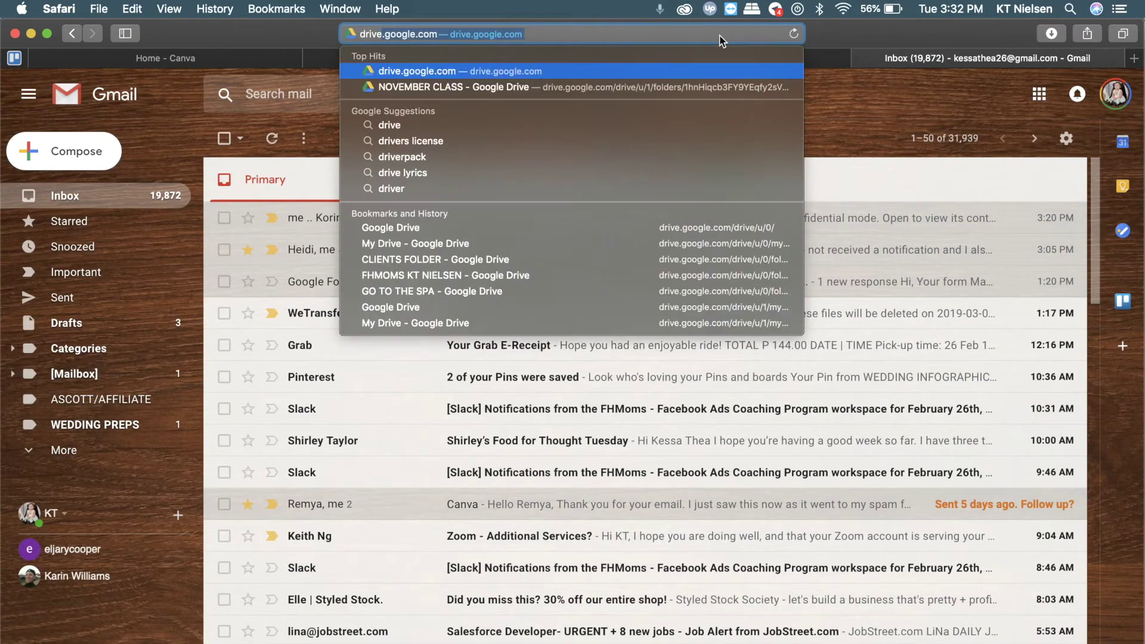
{"action": "key", "text": "Return"}
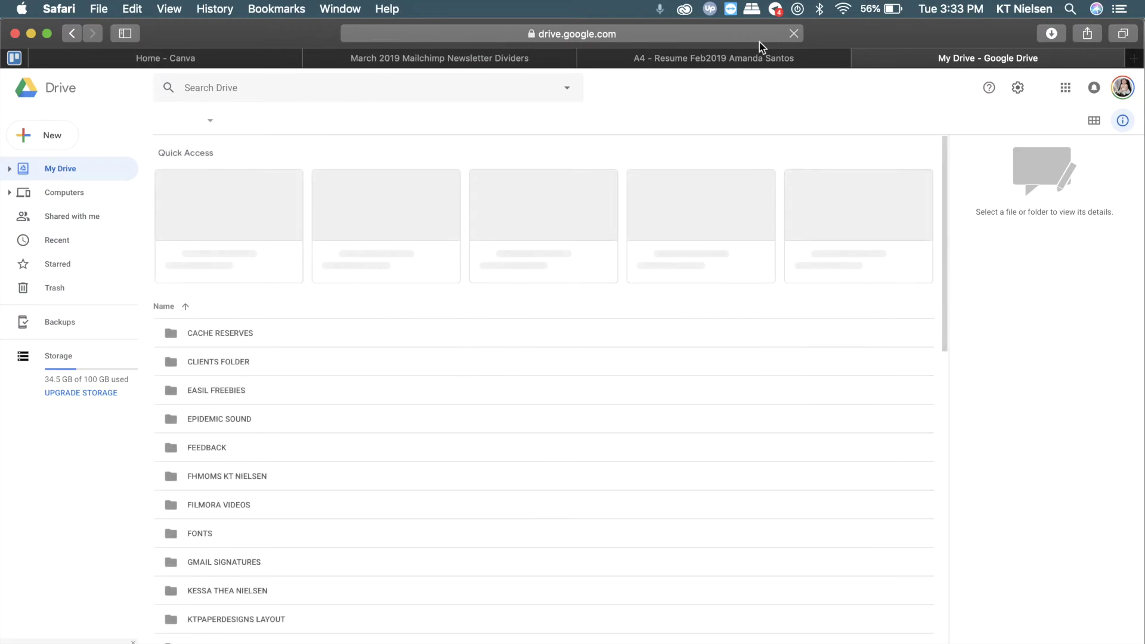
{"action": "key", "text": "super+t"}
{"action": "type", "text": "dropbox.com"}
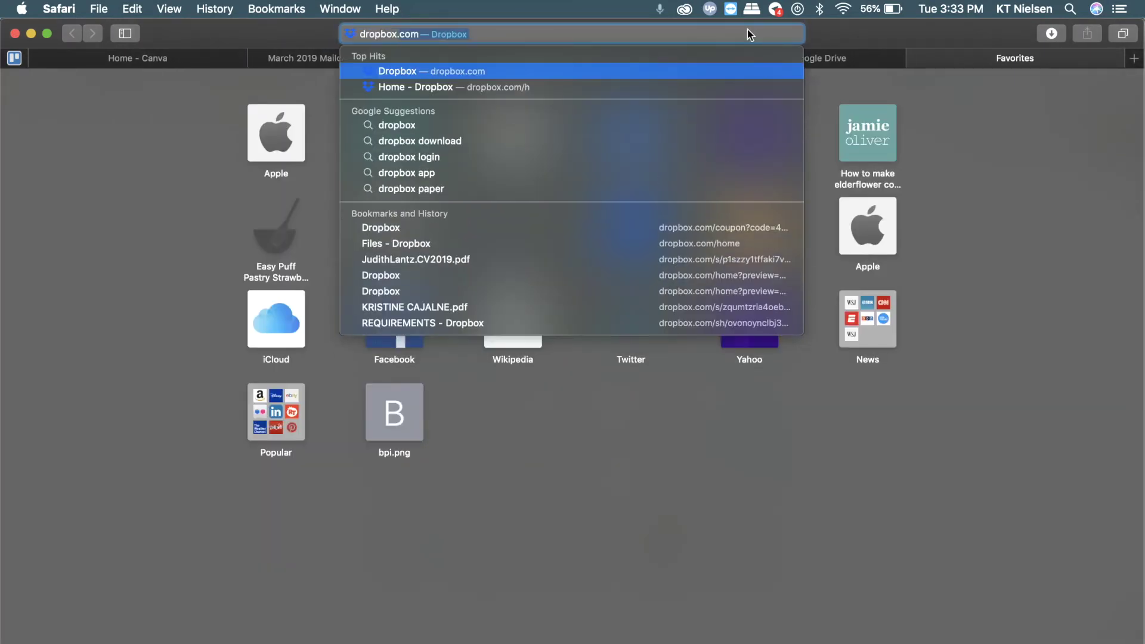
{"action": "key", "text": "Return"}
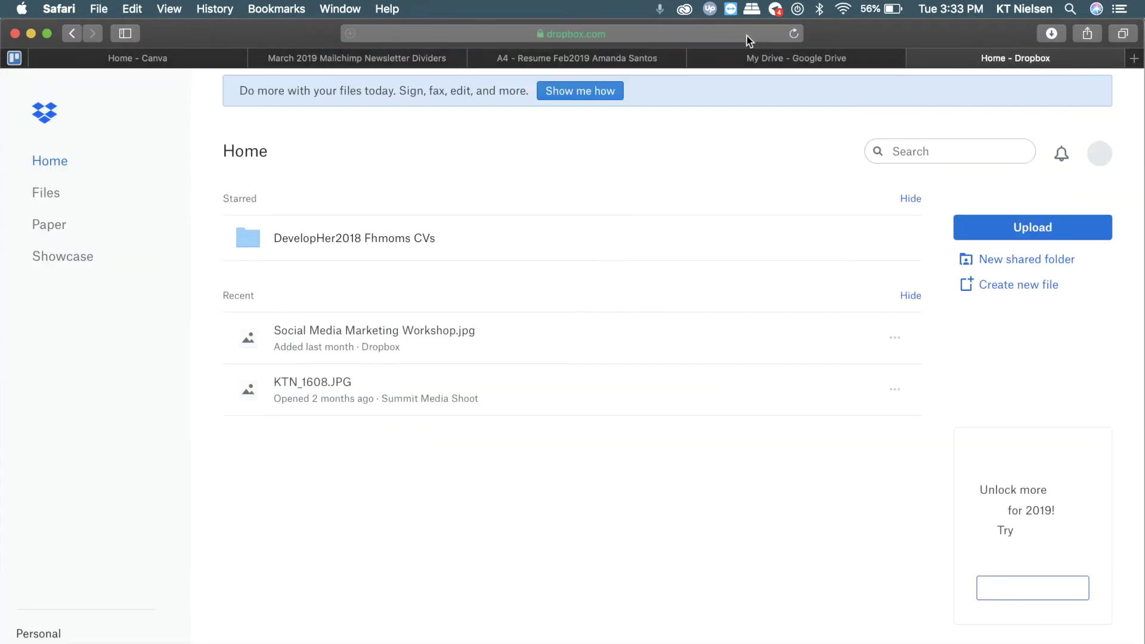
Return to Google Drive's My Drive and scroll back up to Quick Access
{"action": "left_click", "coordinate": [785, 60]}
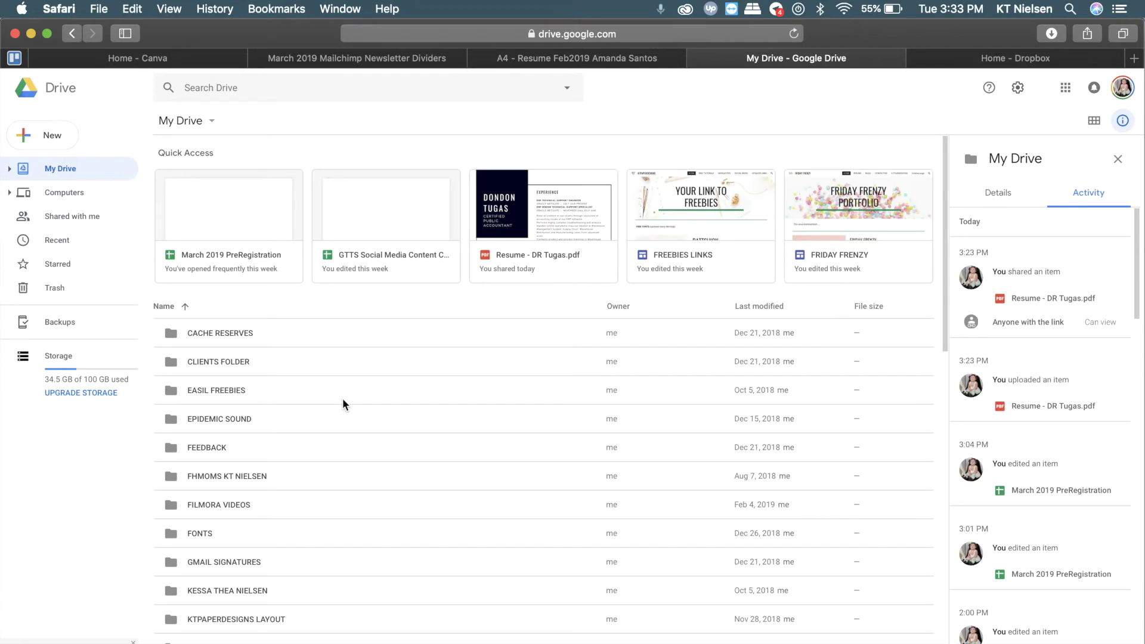
{"action": "scroll", "coordinate": [342, 405], "scroll_direction": "down", "scroll_amount": 3}
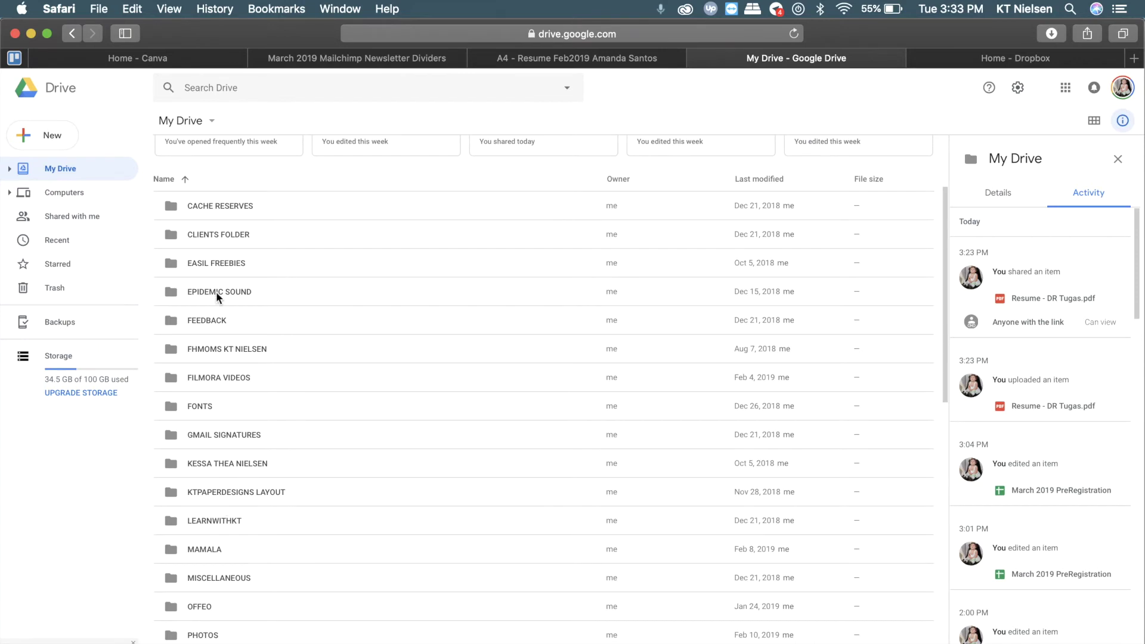
{"action": "scroll", "coordinate": [216, 292], "scroll_direction": "up", "scroll_amount": 3}
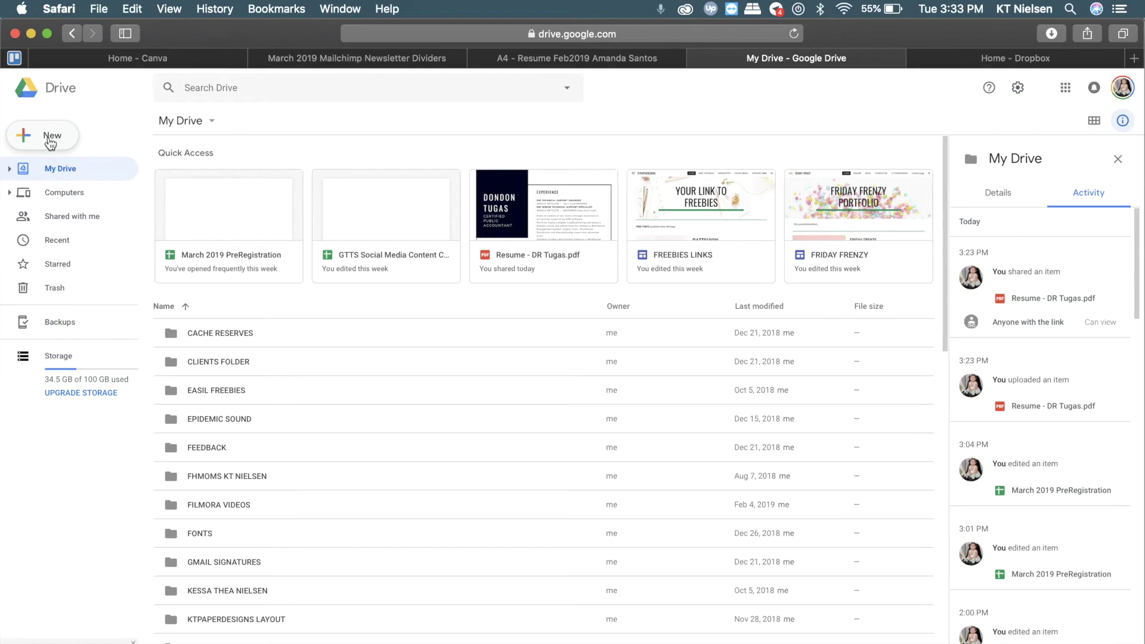
{"action": "left_click", "coordinate": [50, 143]}
Create a folder named CANVA in My Drive and open it
{"action": "left_click", "coordinate": [96, 144]}
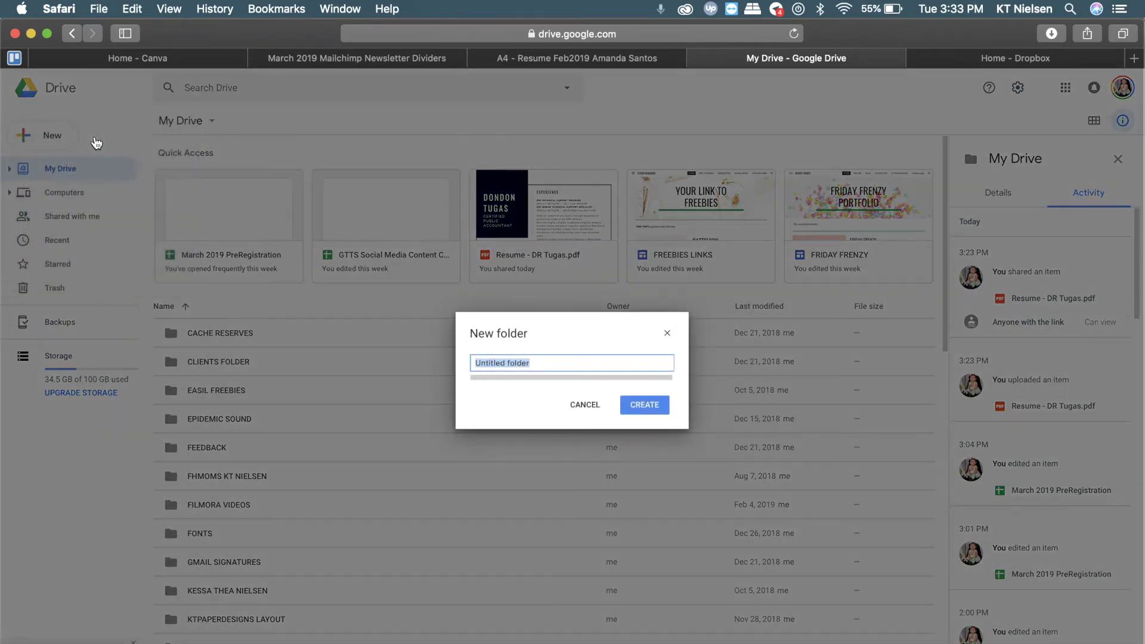
{"action": "type", "text": "CANV"}
{"action": "type", "text": "A "}
{"action": "type", "text": "D"}
{"action": "key", "text": "BackSpace"}
{"action": "left_click", "coordinate": [638, 411]}
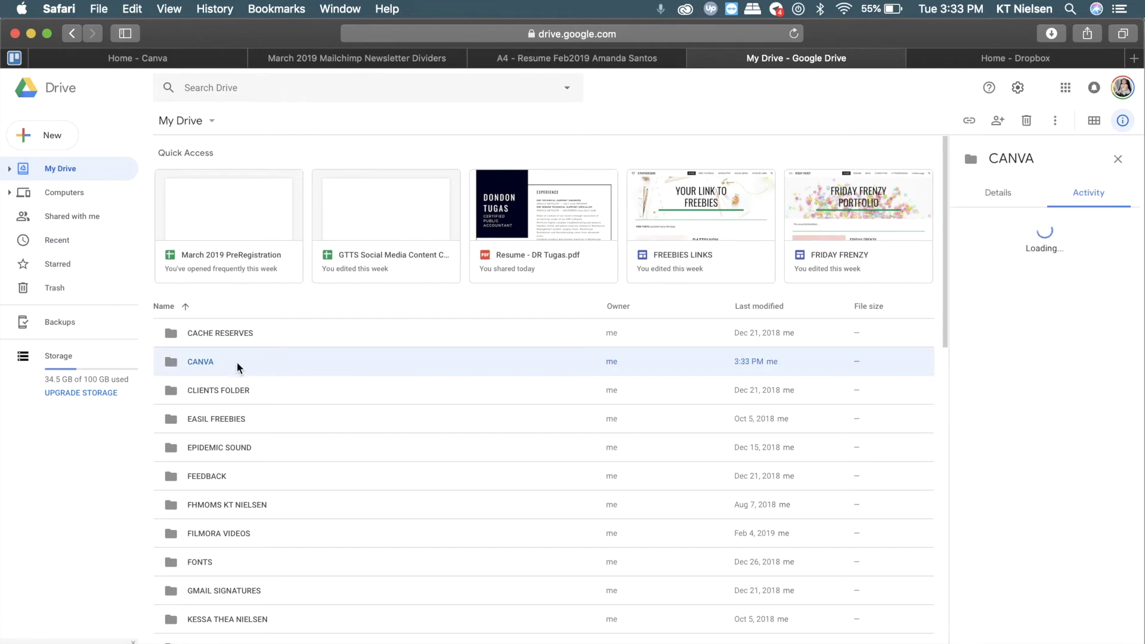
{"action": "double_click", "coordinate": [284, 363]}
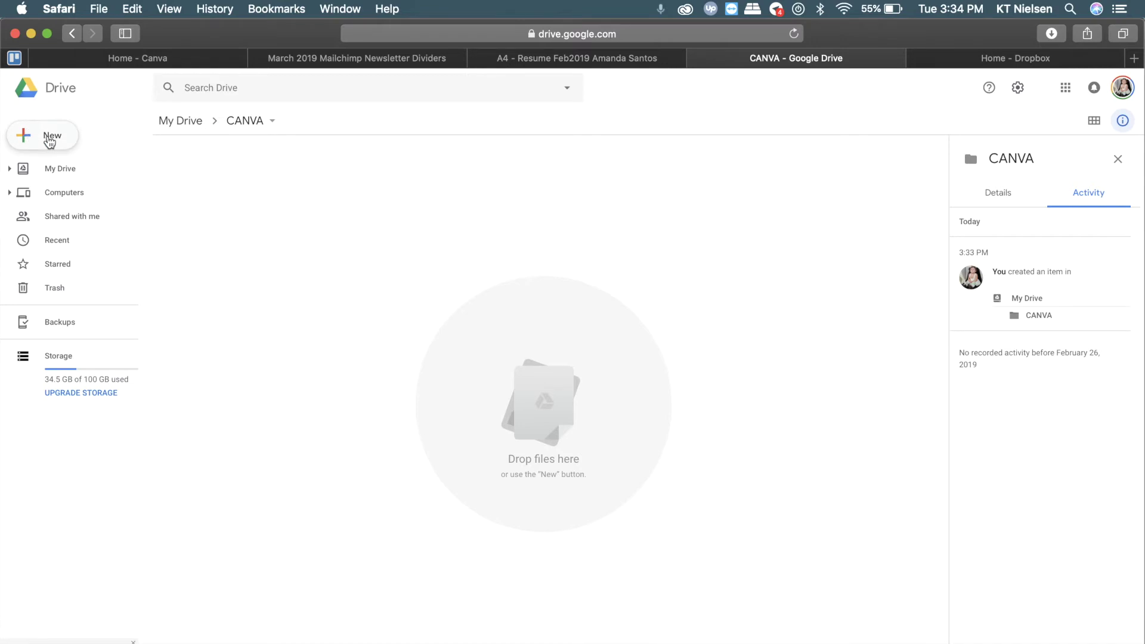
Create a RESUME subfolder inside CANVA and open it
{"action": "left_click", "coordinate": [46, 136]}
{"action": "left_click", "coordinate": [46, 141]}
{"action": "left_click", "coordinate": [563, 360]}
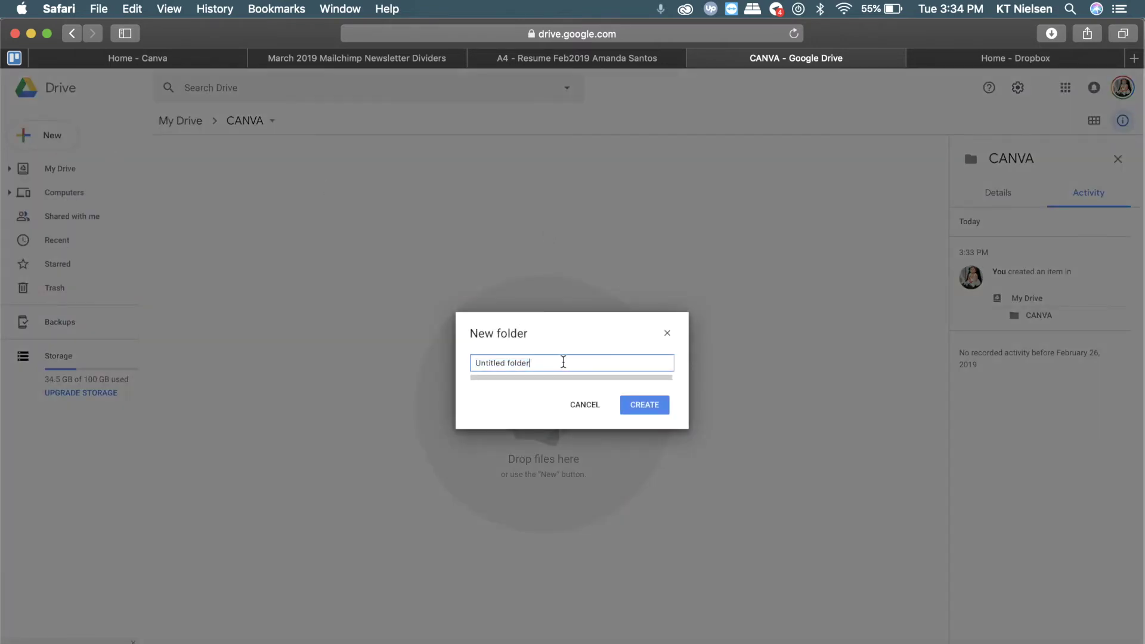
{"action": "left_click_drag", "start_coordinate": [485, 361], "coordinate": [541, 360]}
{"action": "type", "text": "RESUM"}
{"action": "key", "text": "BackSpace"}
{"action": "key", "text": "BackSpace"}
{"action": "type", "text": "UME"}
{"action": "left_click", "coordinate": [655, 405]}
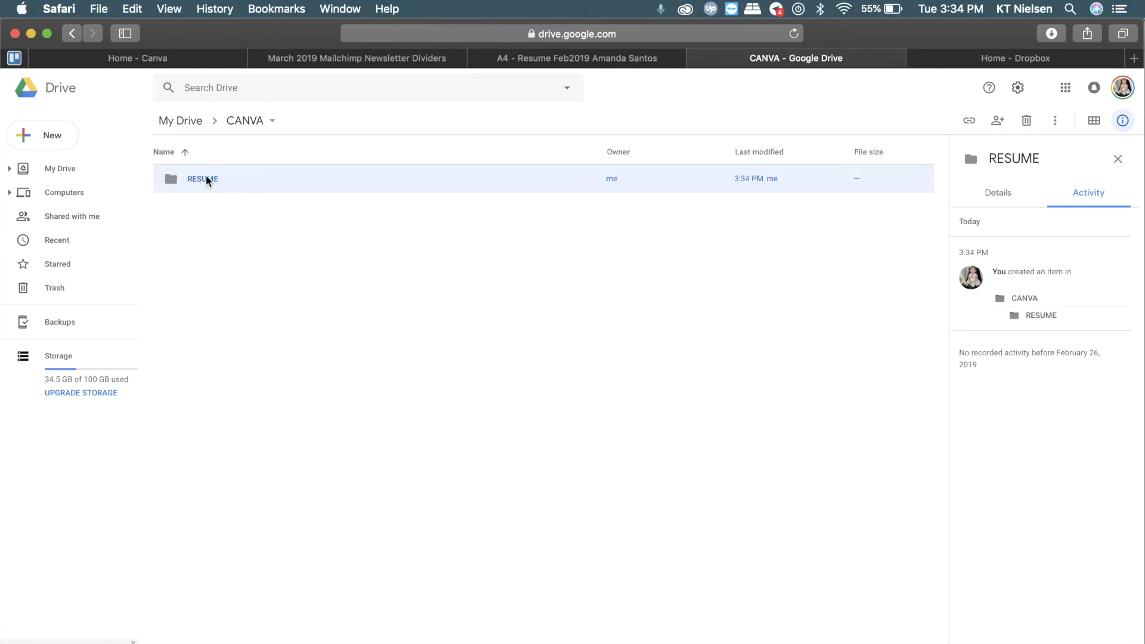
{"action": "double_click", "coordinate": [206, 179]}
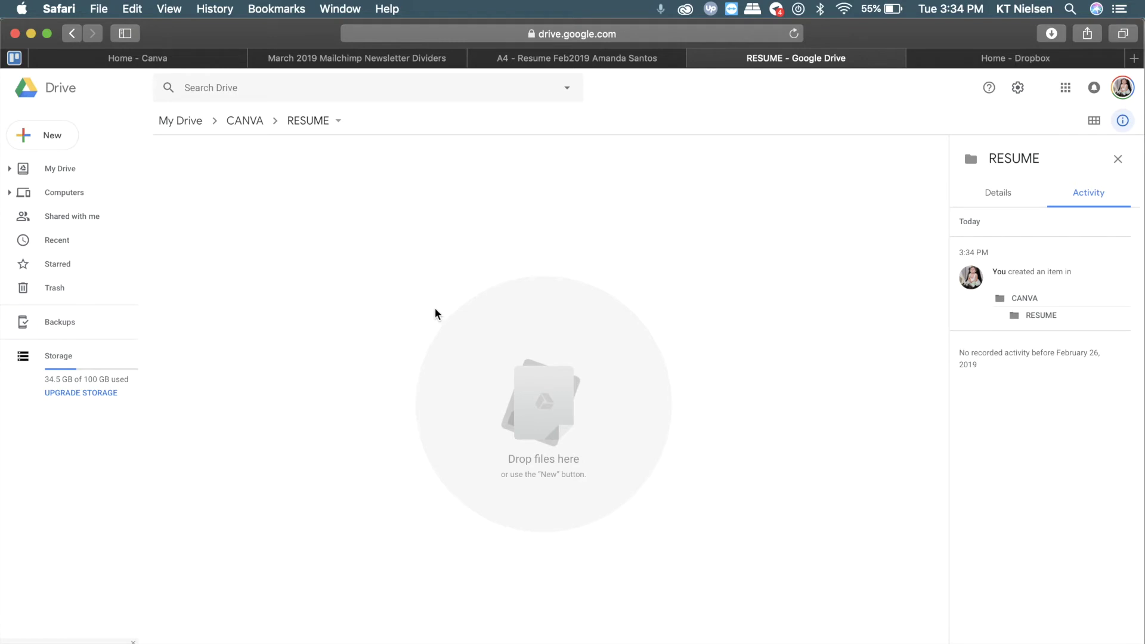
Upload the resume PDF from Downloads into the RESUME folder
{"action": "left_click", "coordinate": [58, 140]}
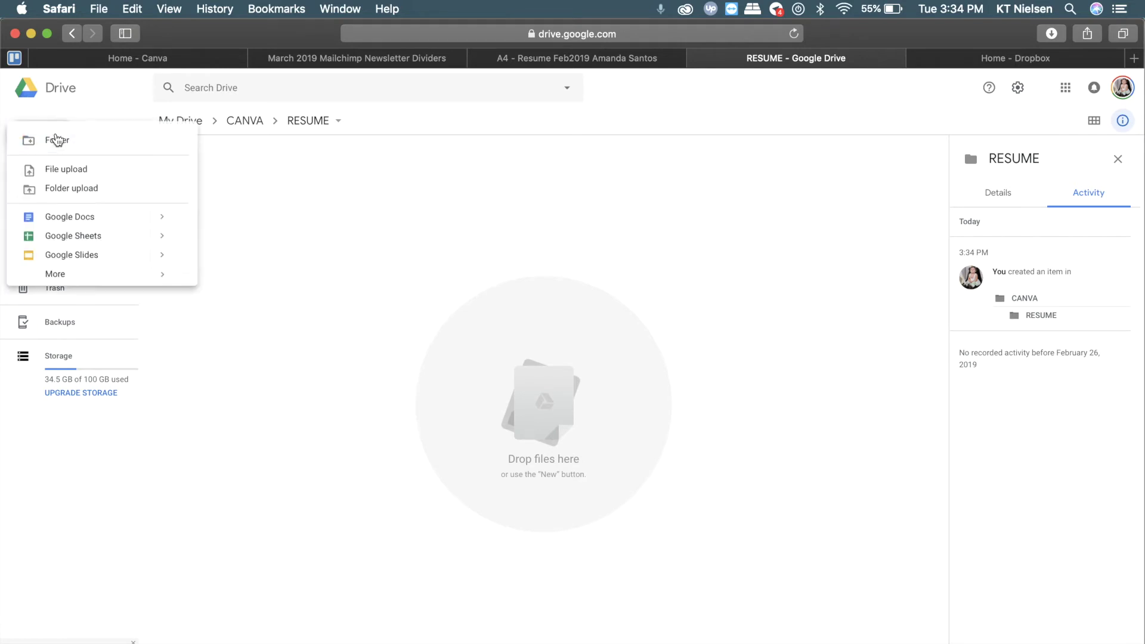
{"action": "left_click", "coordinate": [81, 171]}
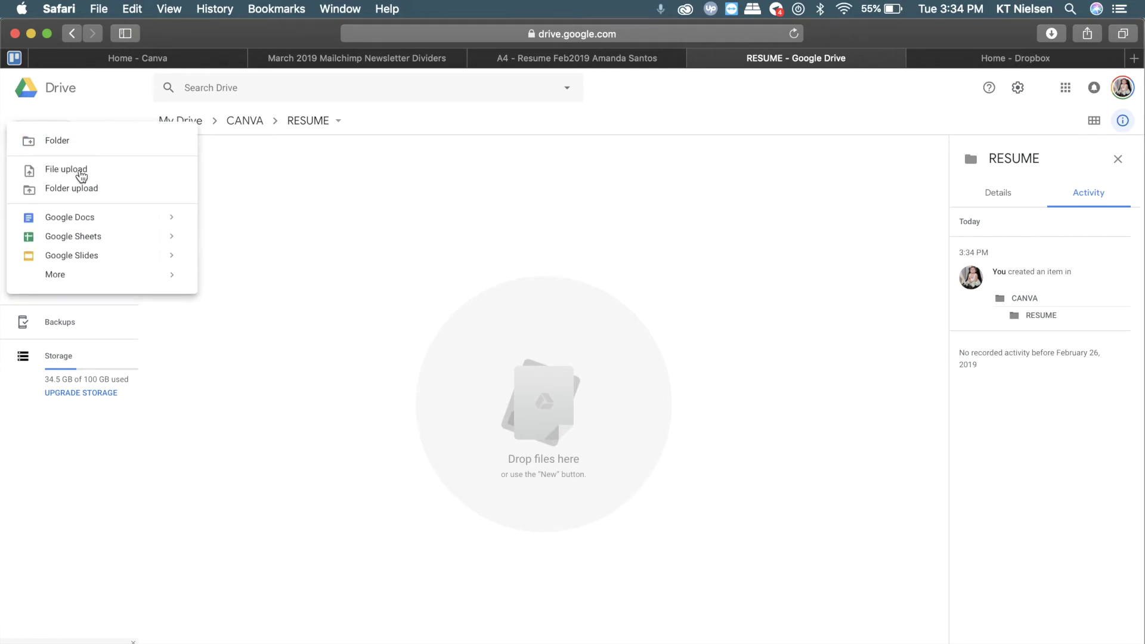
{"action": "double_click", "coordinate": [524, 201]}
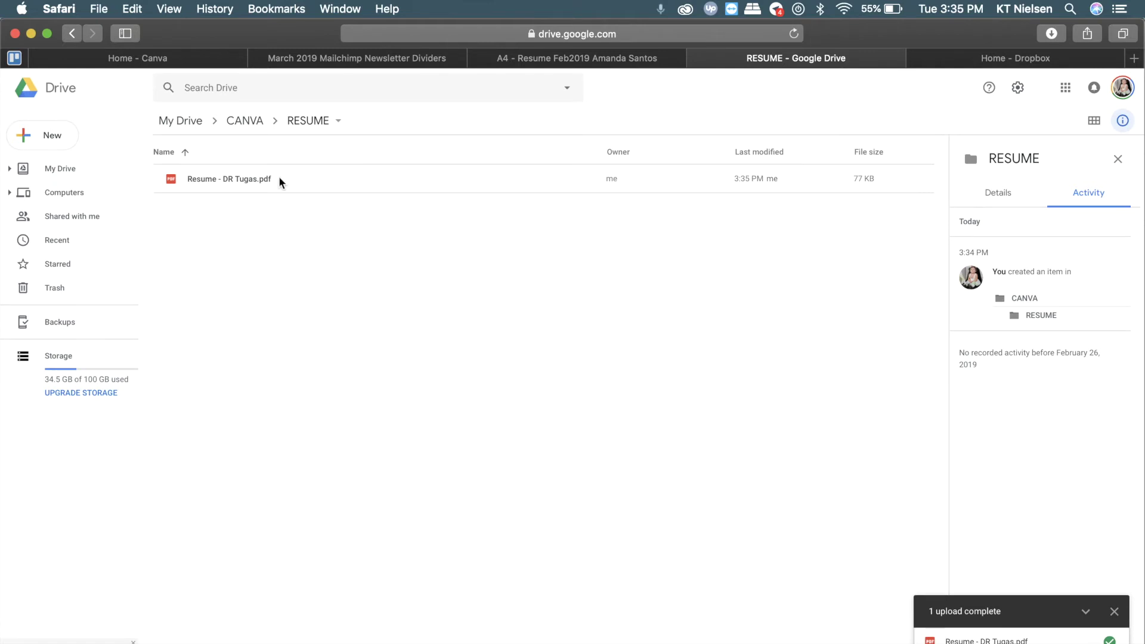
Turn on view link sharing for the resume PDF and copy its link
{"action": "right_click", "coordinate": [229, 180]}
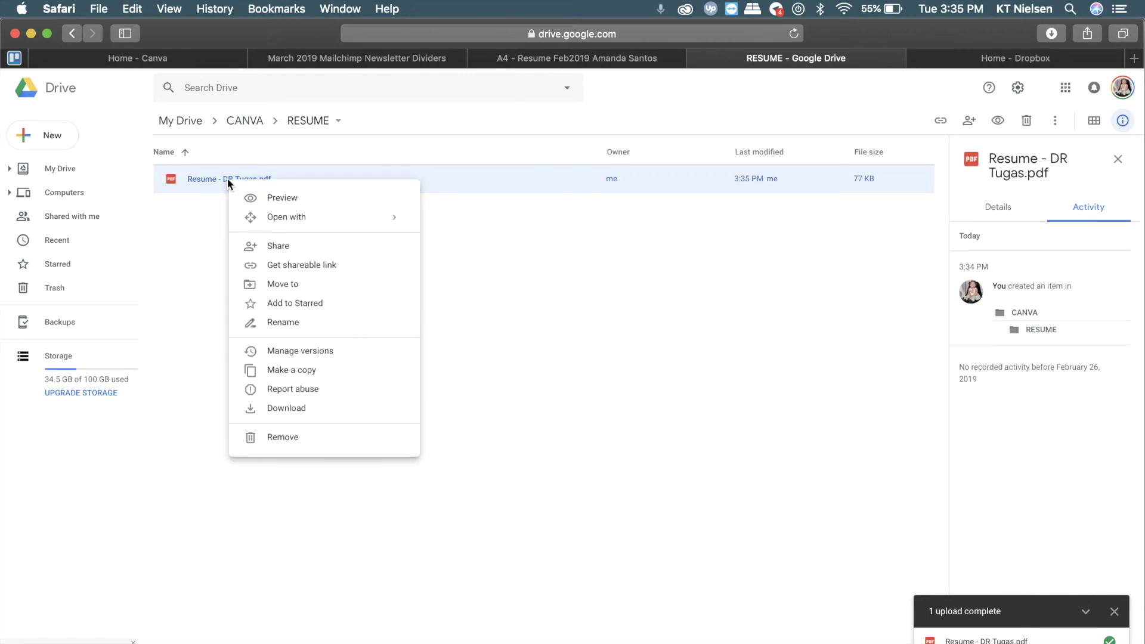
{"action": "left_click", "coordinate": [307, 249]}
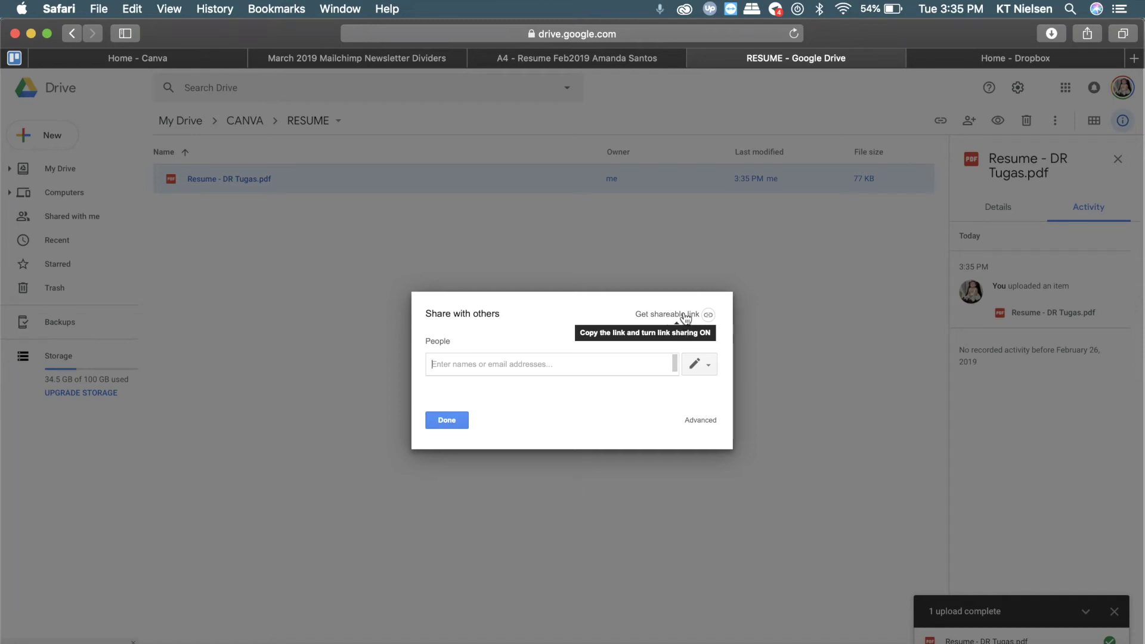
{"action": "left_click", "coordinate": [685, 315]}
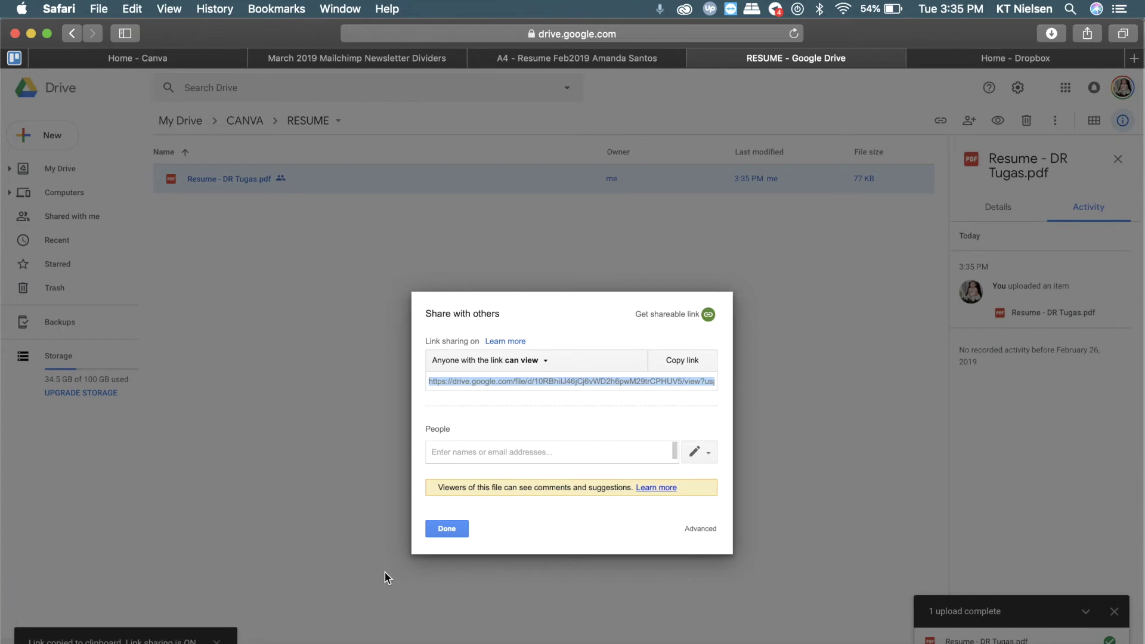
{"action": "left_click", "coordinate": [446, 529]}
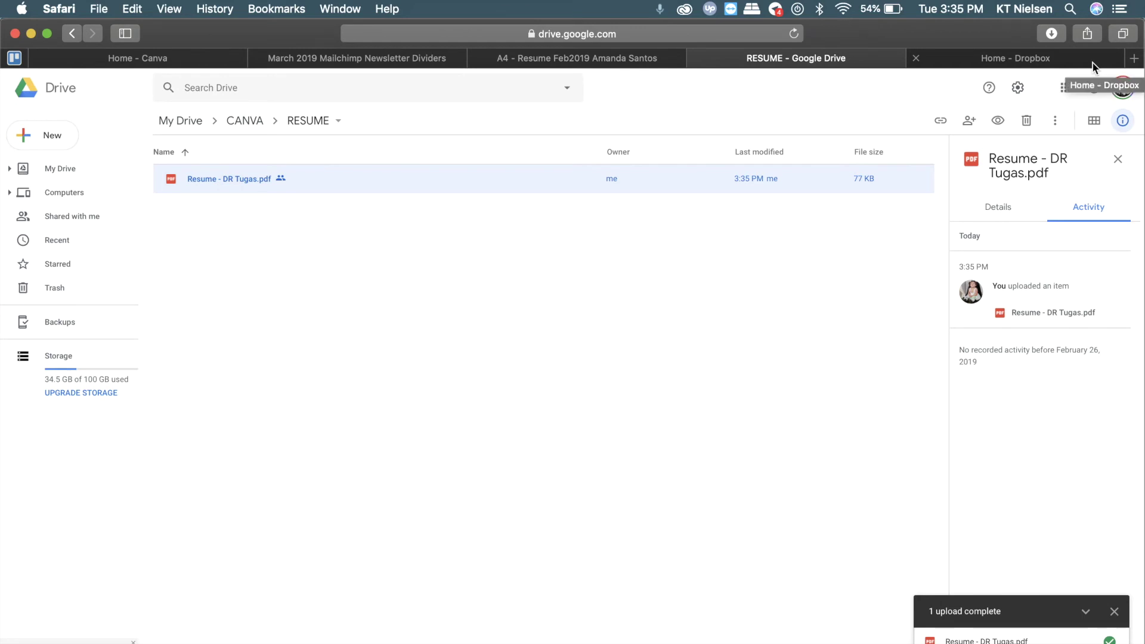
{"action": "left_click", "coordinate": [519, 637]}
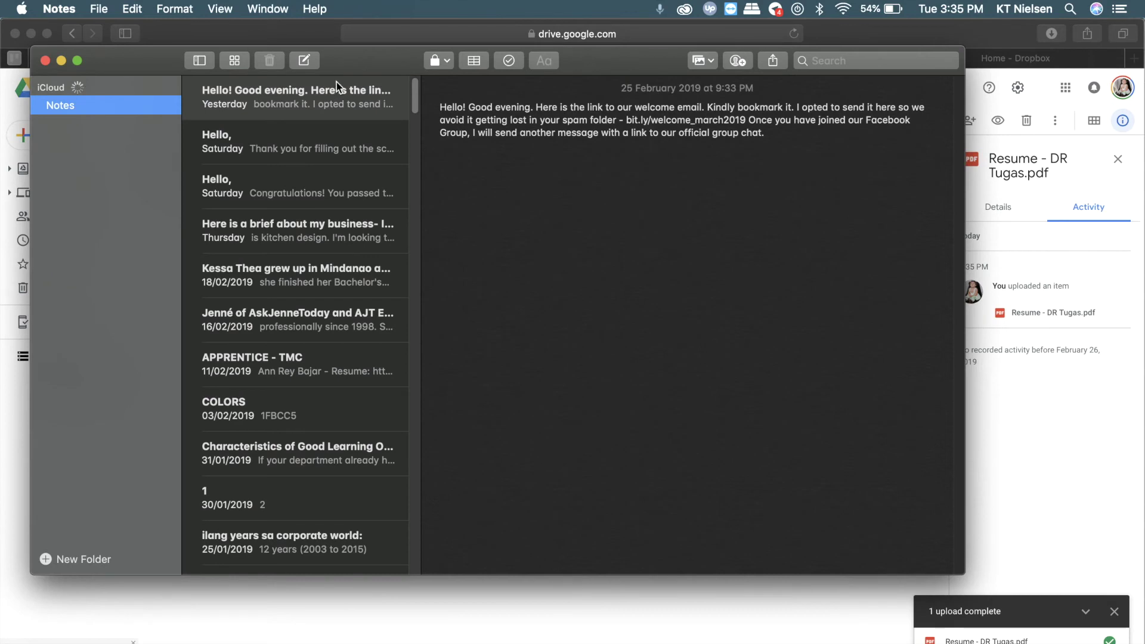
Paste the resume's Drive share link into a new note and select the URL
{"action": "left_click", "coordinate": [304, 60]}
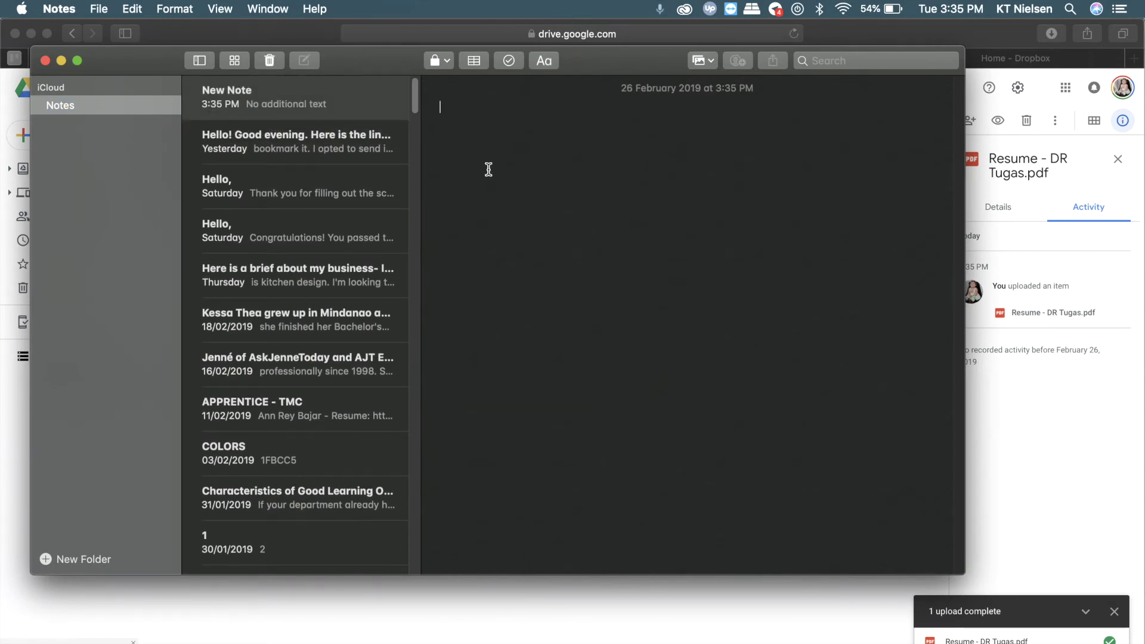
{"action": "right_click", "coordinate": [486, 167]}
{"action": "left_click", "coordinate": [573, 212]}
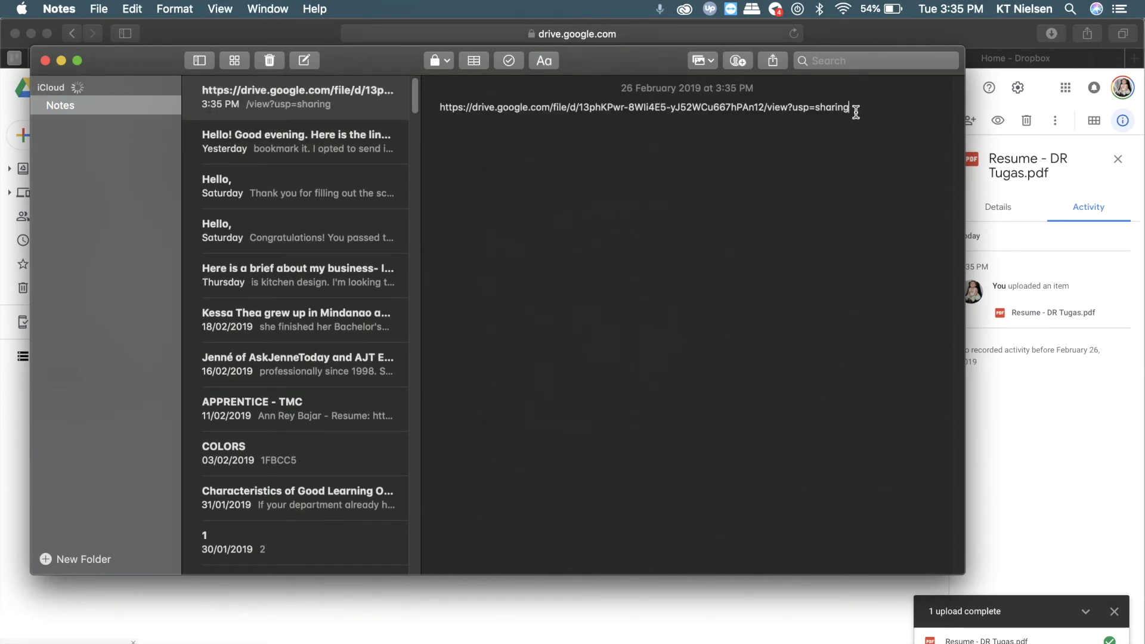
{"action": "left_click_drag", "start_coordinate": [857, 110], "coordinate": [430, 107]}
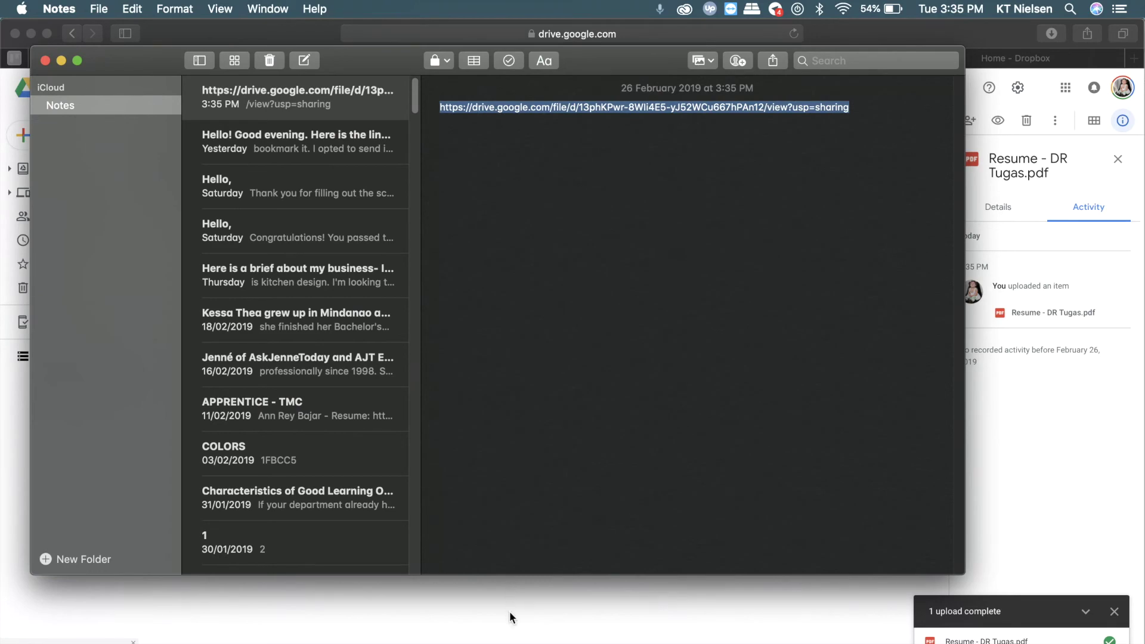
Go to bit.ly and create a new short link from the resume's Drive URL
{"action": "left_click", "coordinate": [1016, 58]}
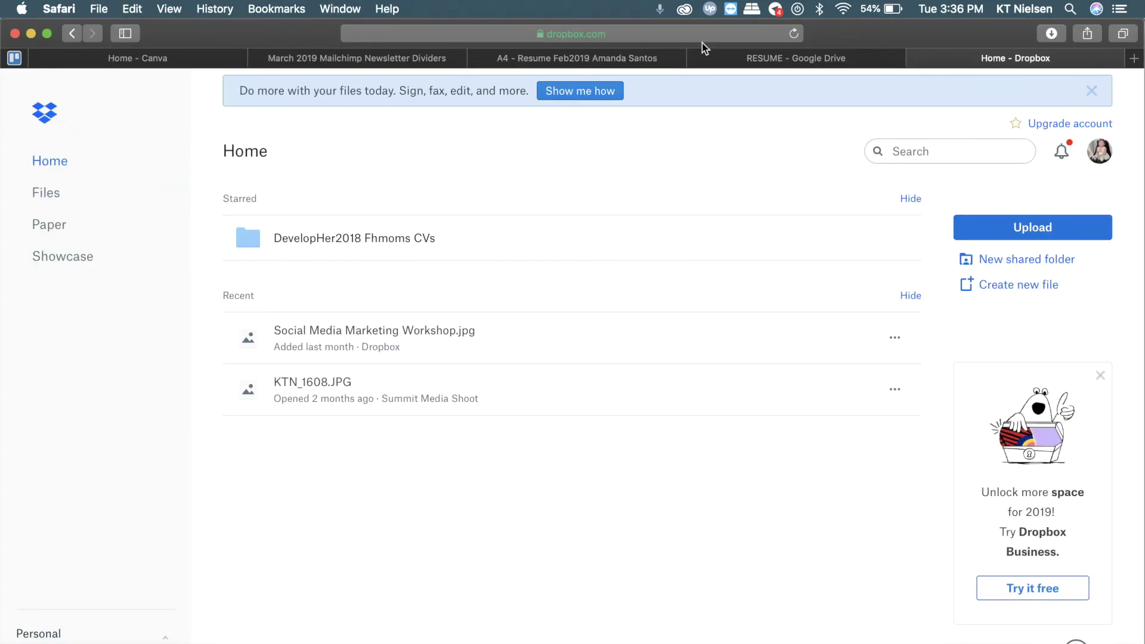
{"action": "left_click", "coordinate": [701, 33]}
{"action": "type", "text": "bit.ly"}
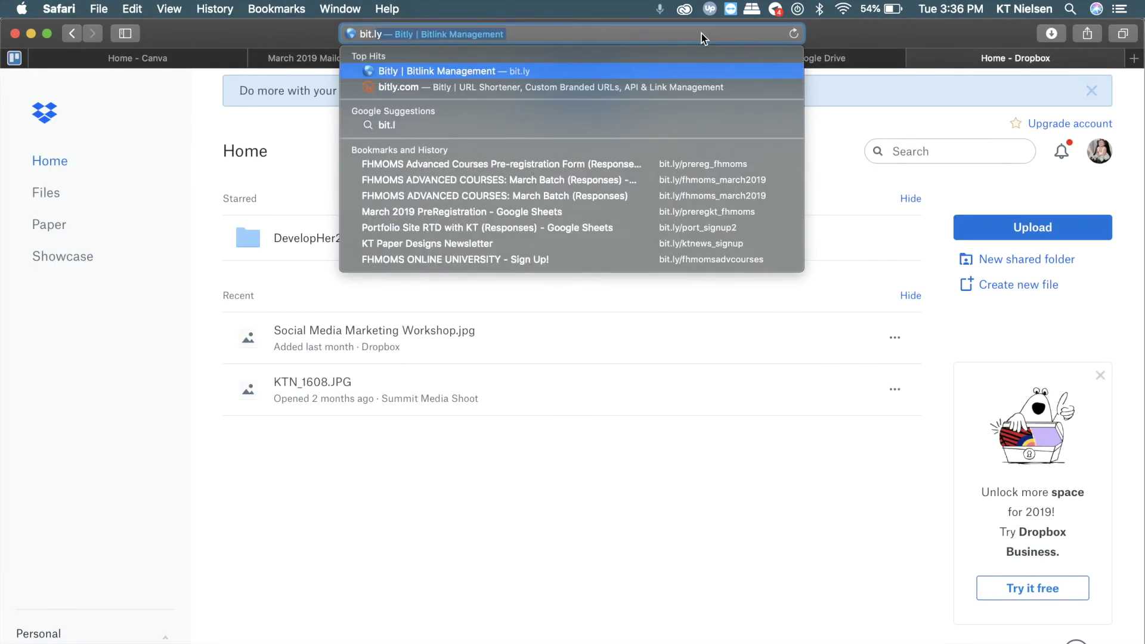
{"action": "key", "text": "Return"}
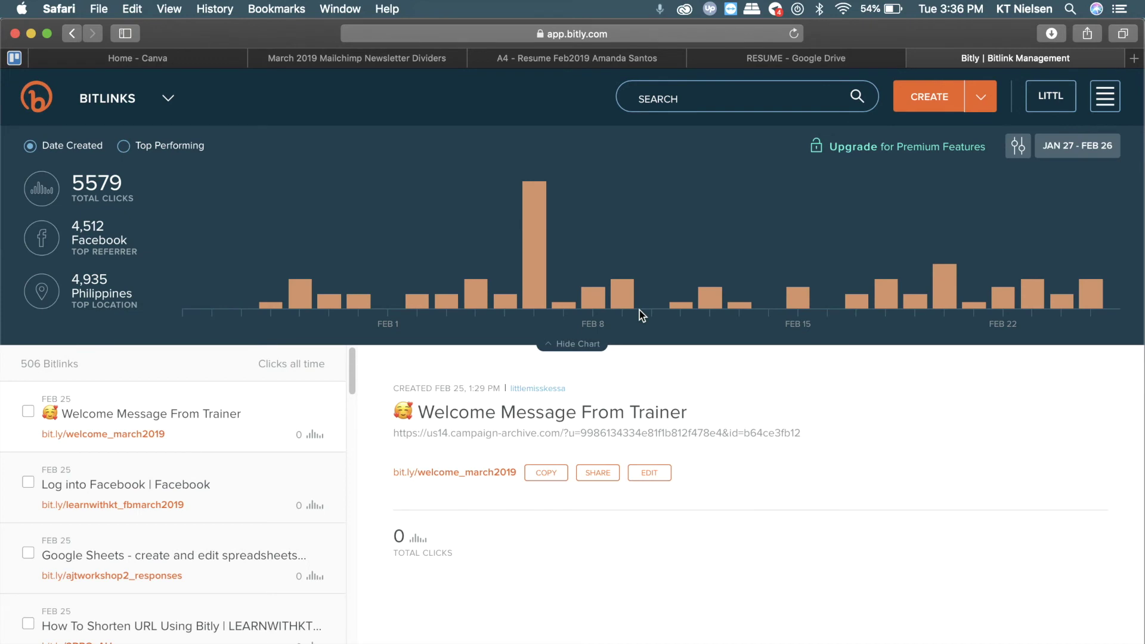
{"action": "left_click", "coordinate": [915, 91]}
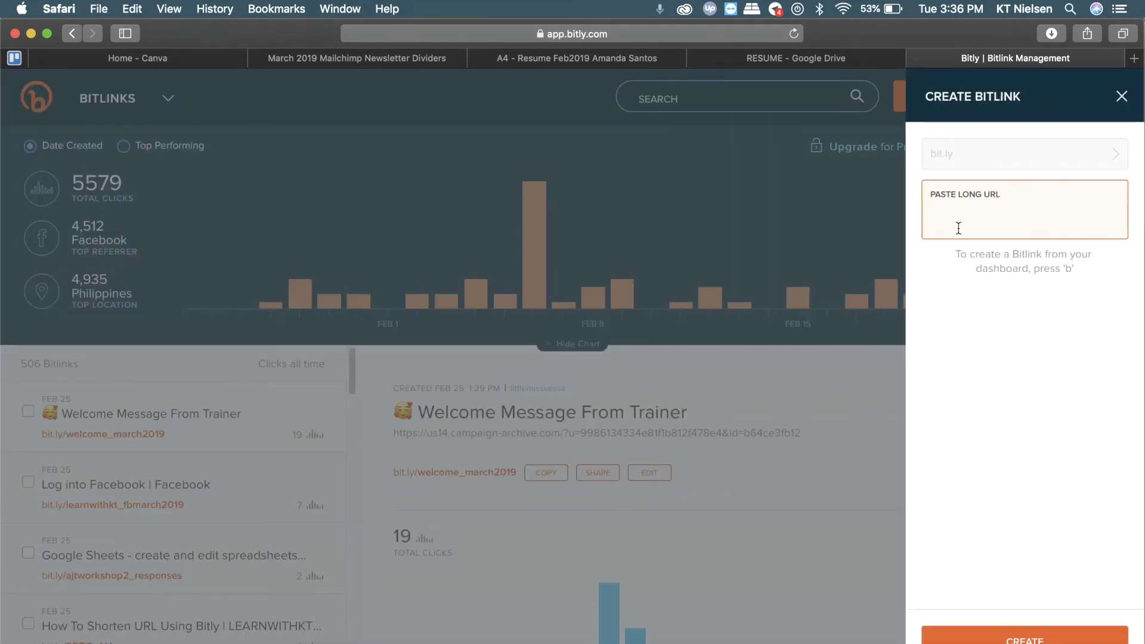
{"action": "key", "text": "super+v"}
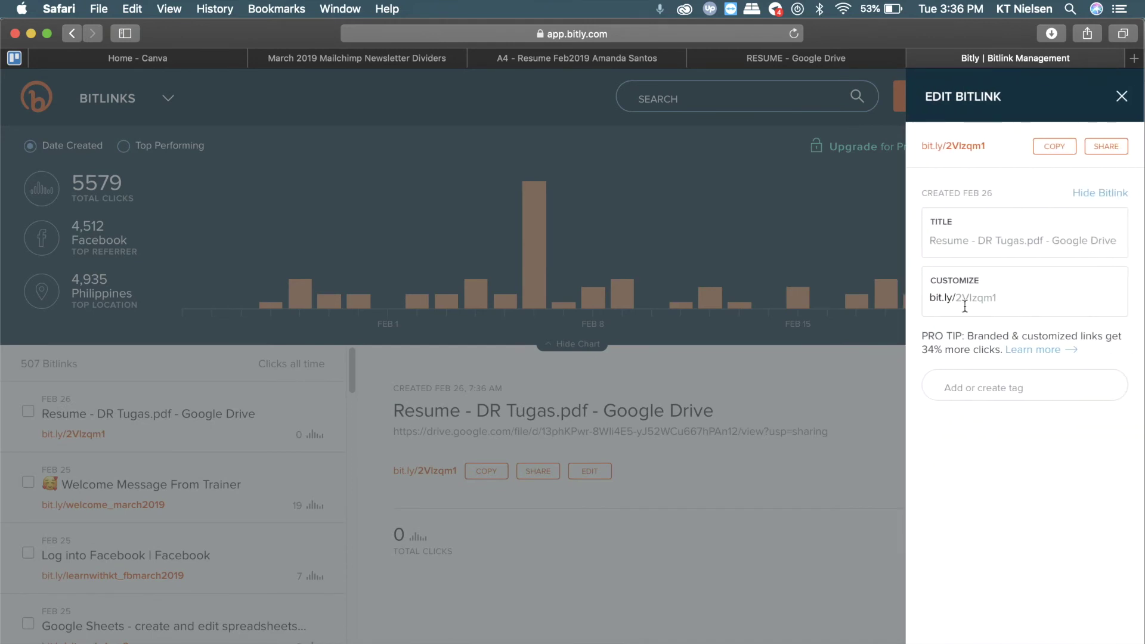
{"action": "left_click", "coordinate": [956, 297]}
{"action": "left_click_drag", "start_coordinate": [956, 297], "coordinate": [1018, 294]}
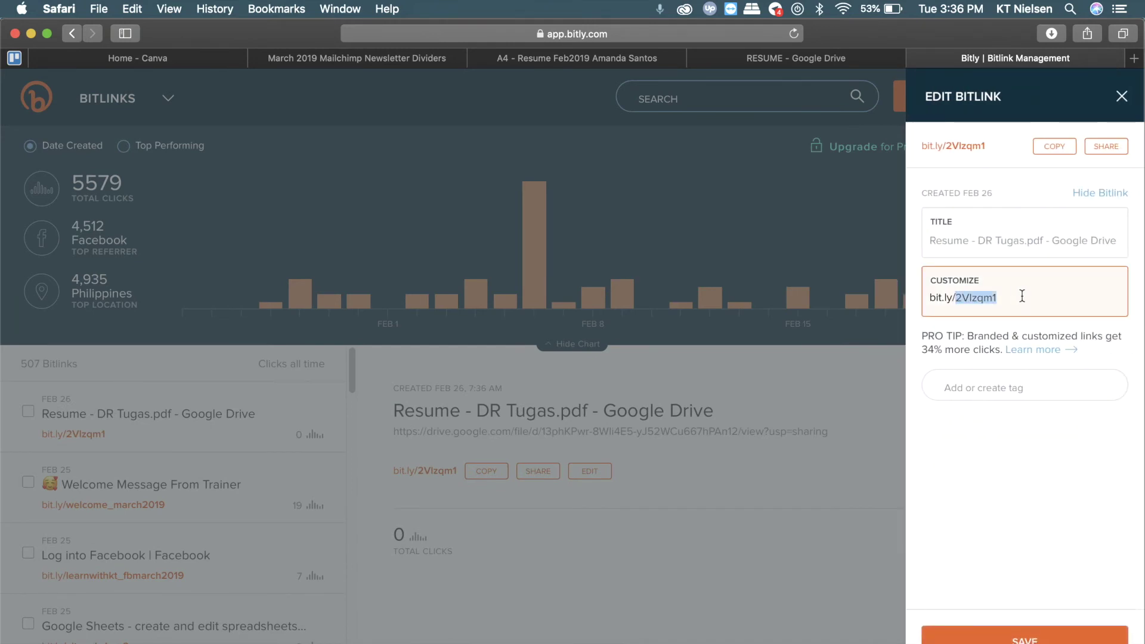
{"action": "left_click", "coordinate": [990, 297]}
{"action": "key", "text": "BackSpace"}
{"action": "left_click", "coordinate": [1053, 295]}
{"action": "left_click", "coordinate": [1024, 634]}
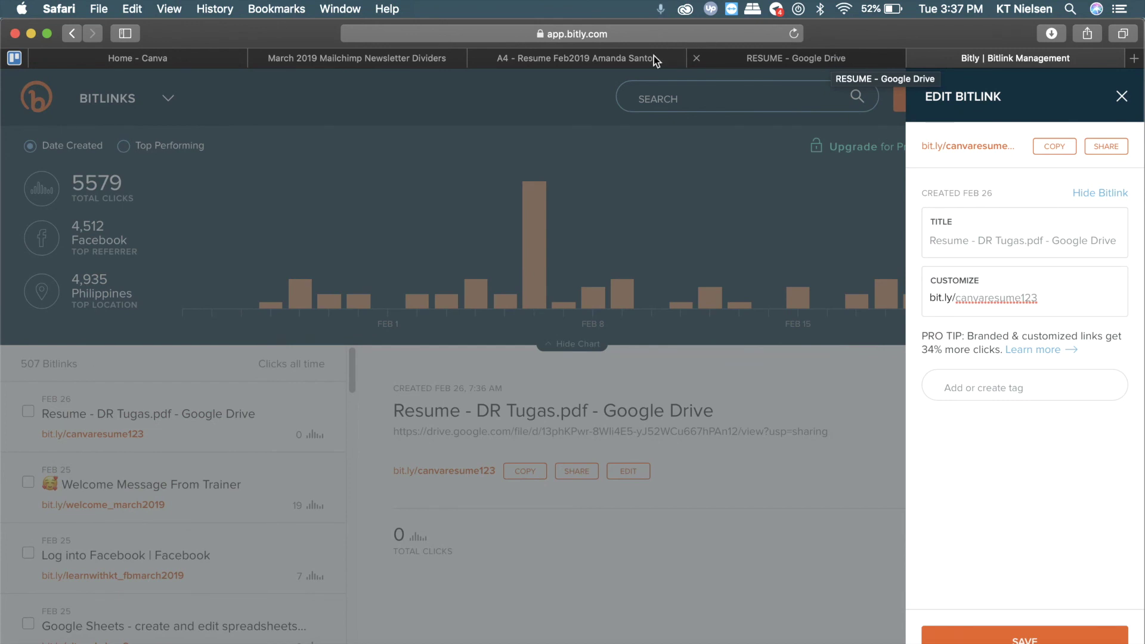
Switch back to the Canva tab showing the saved resume design and its template results
{"action": "left_click", "coordinate": [631, 62]}
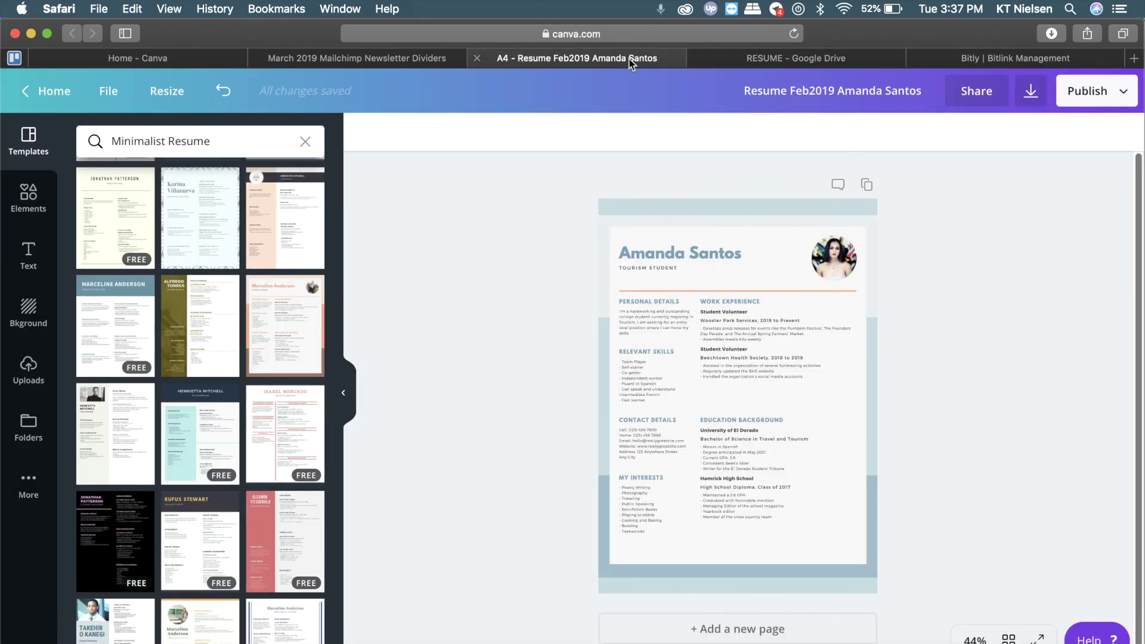